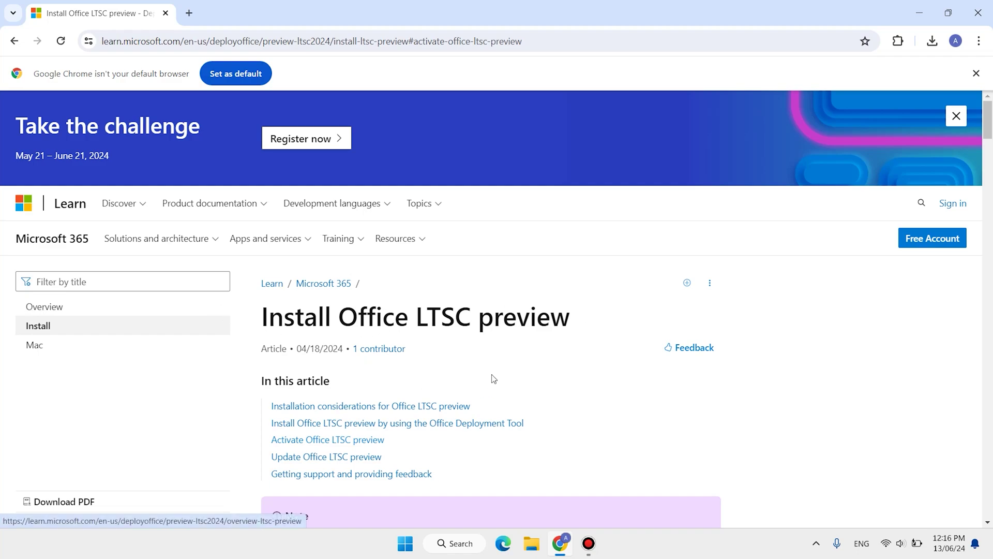
- Read the Install Office LTSC preview article, noting the Windows 11 requirement
left_click_drag(262, 324, 575, 304)
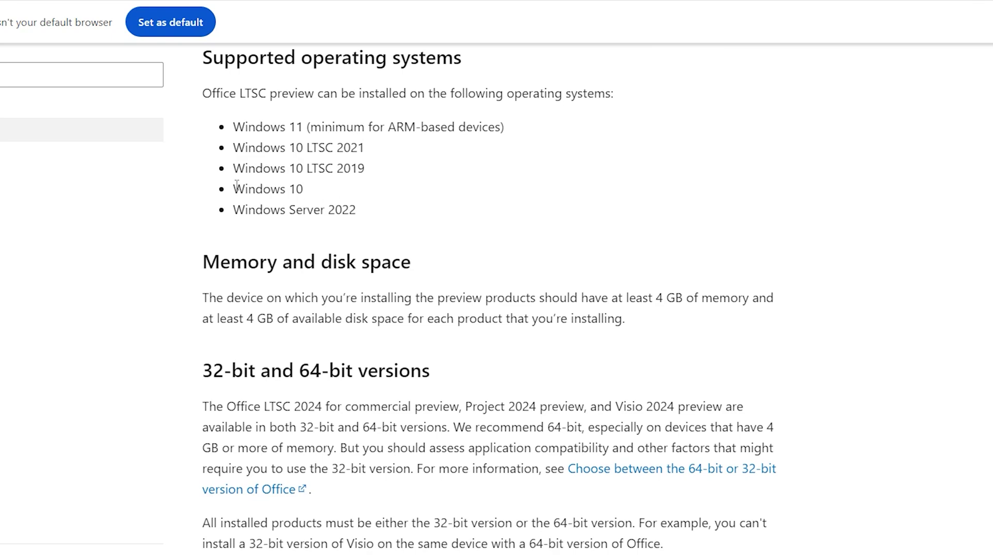
left_click_drag(233, 188, 296, 189)
left_click_drag(244, 127, 369, 126)
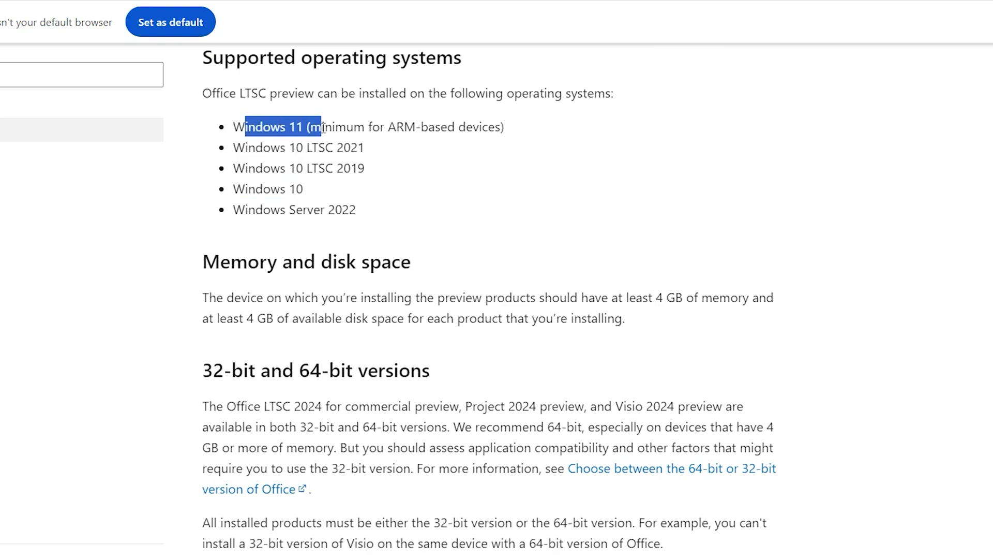
left_click(392, 163)
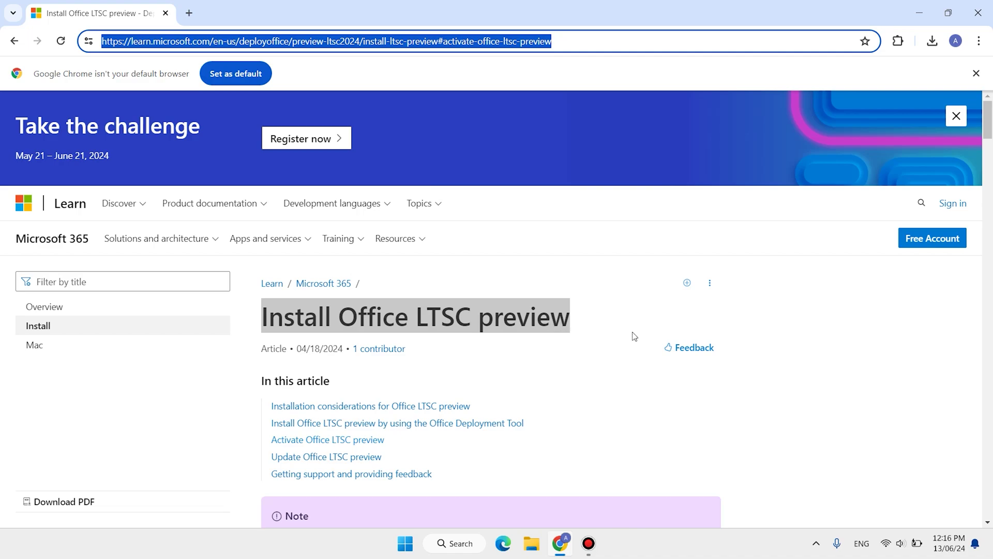
scroll(652, 372, "down", 5)
scroll(590, 334, "down", 4)
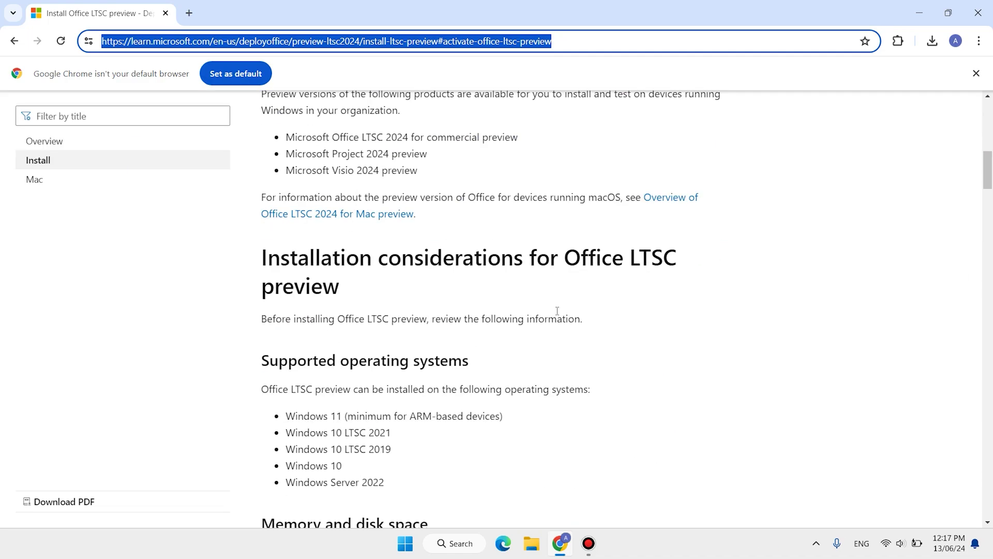
scroll(557, 311, "down", 3)
scroll(557, 311, "down", 3)
scroll(557, 310, "down", 2)
scroll(557, 311, "down", 5)
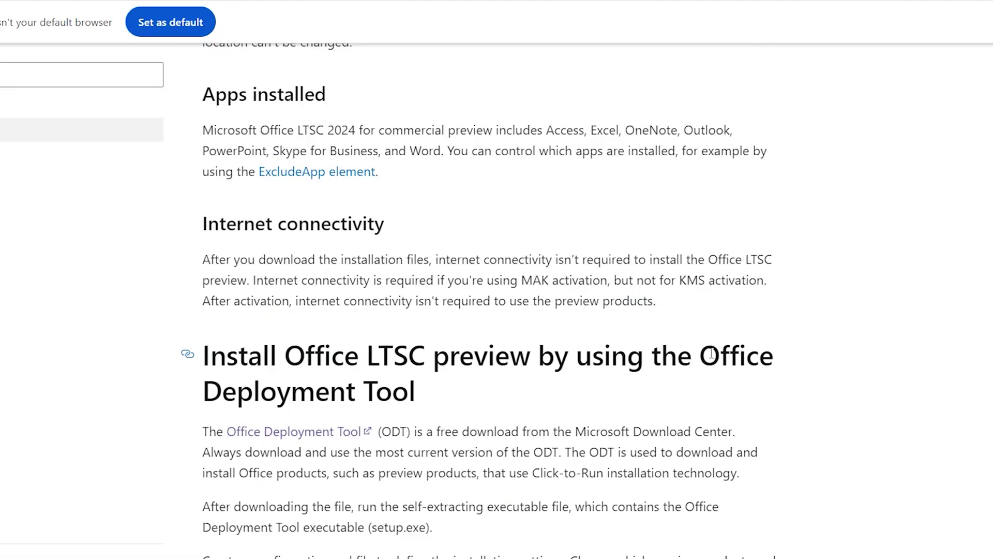
- Download the Office Deployment Tool in a new tab and create a new desktop folder
left_click_drag(720, 356, 547, 397)
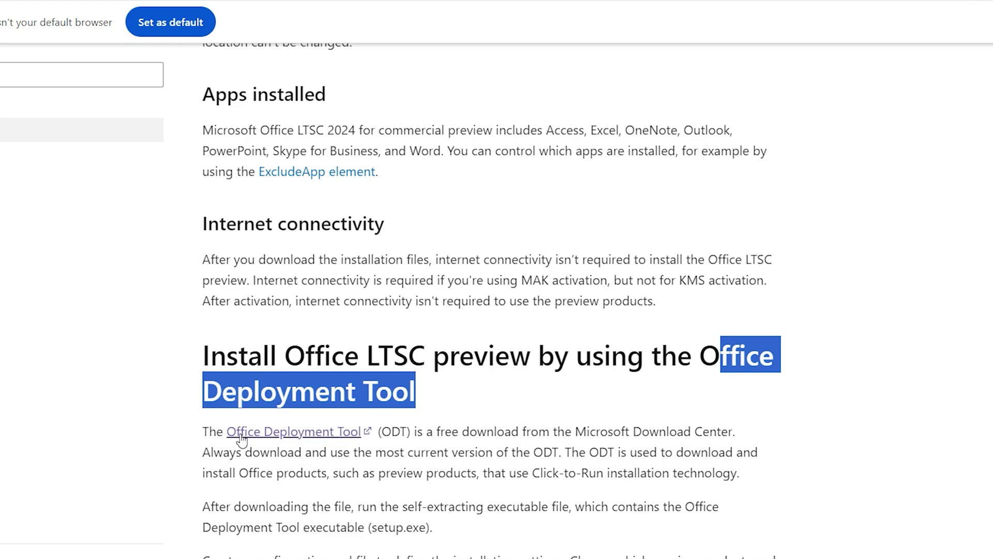
right_click(281, 435)
left_click(357, 181)
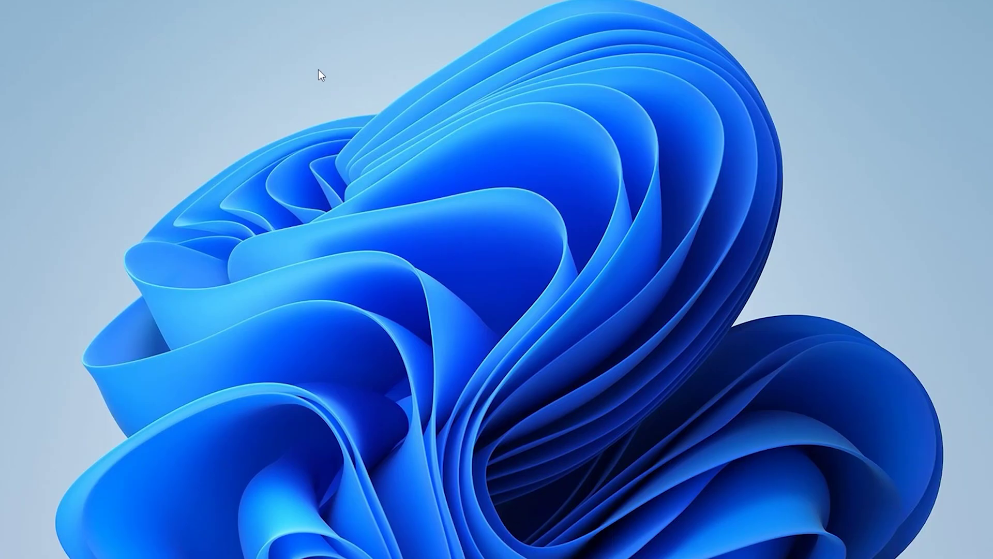
right_click(315, 67)
mouse_move(362, 168)
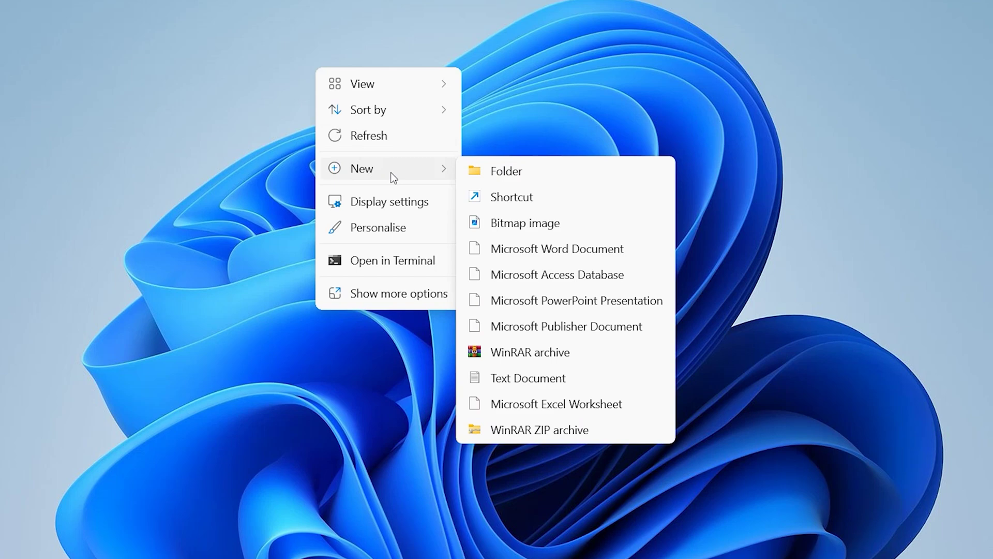
left_click(489, 172)
type("o")
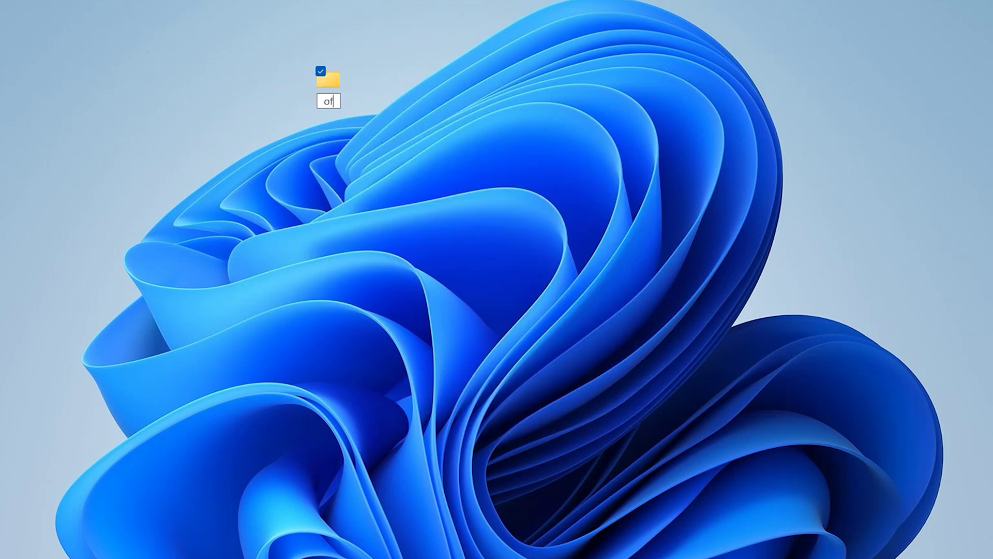
type("fice ")
type("2024")
- Name the folder 'office 2024' and open Programs and Features from Control Panel
key("Return")
key("super")
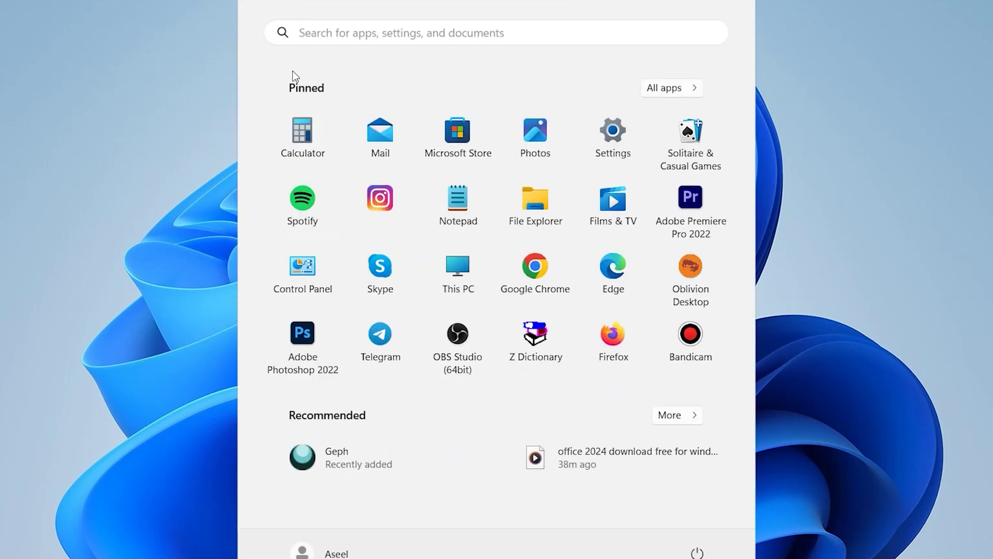
left_click(331, 32)
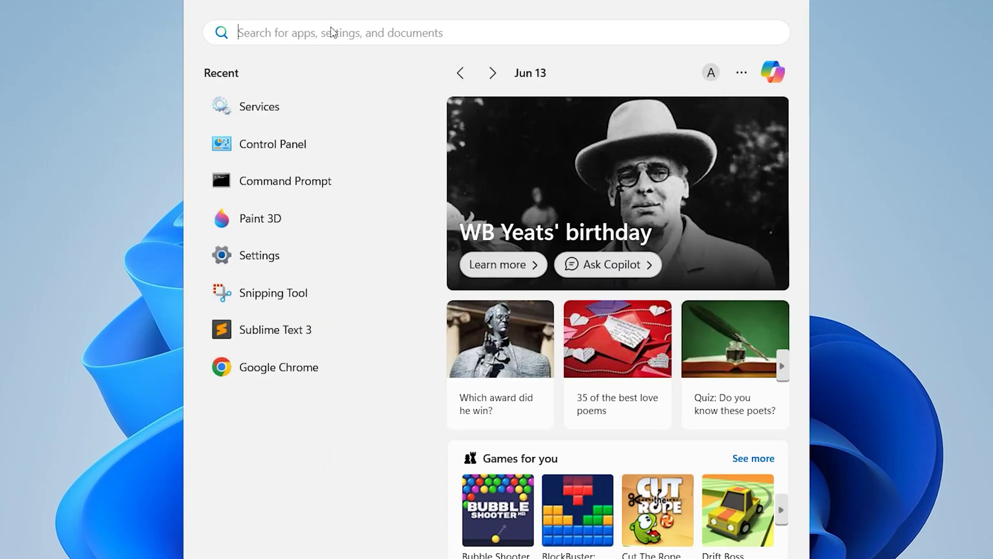
type("co")
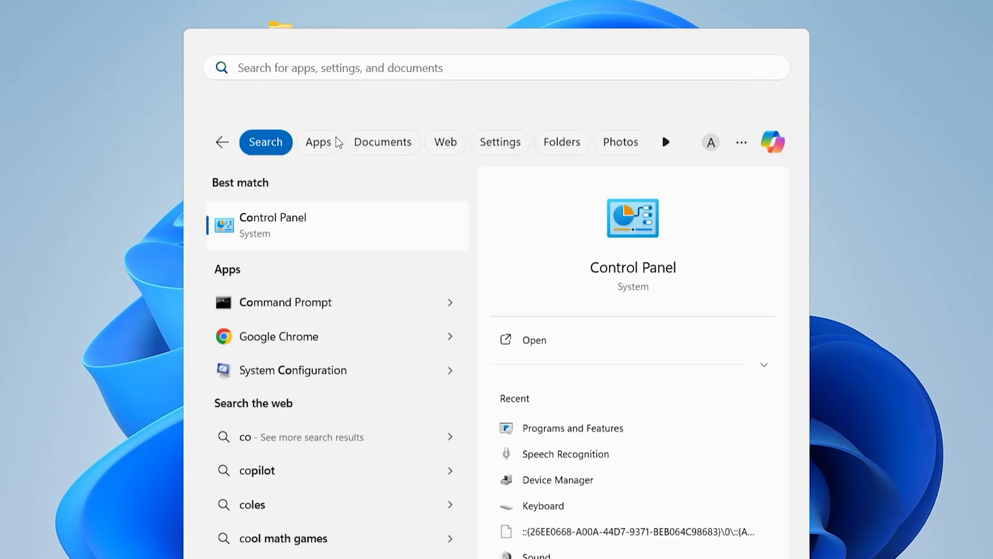
key("Return")
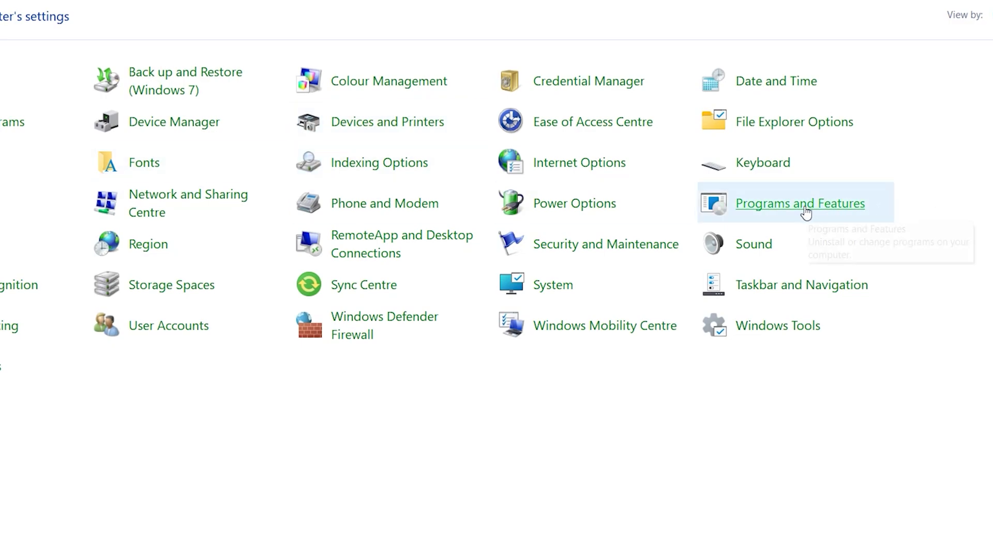
left_click(807, 206)
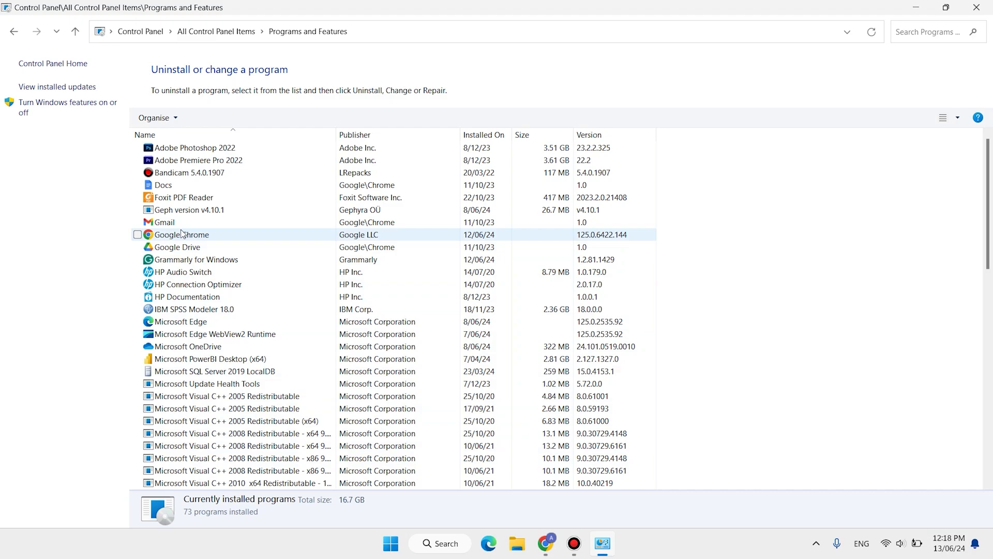
scroll(182, 232, "down", 4)
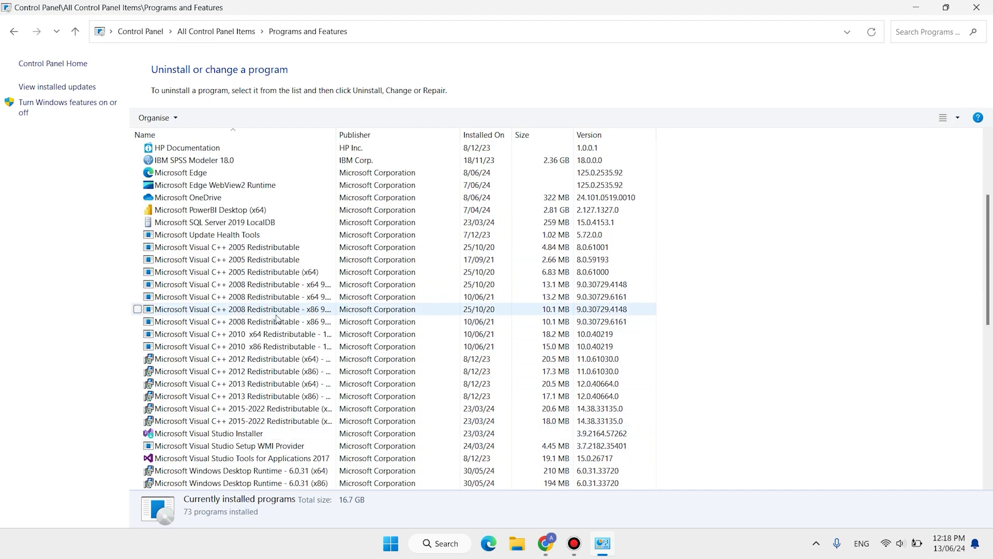
scroll(275, 319, "up", 4)
- Review the installed programs, then launch the officedeploymenttool exe from Downloads
left_click(184, 210)
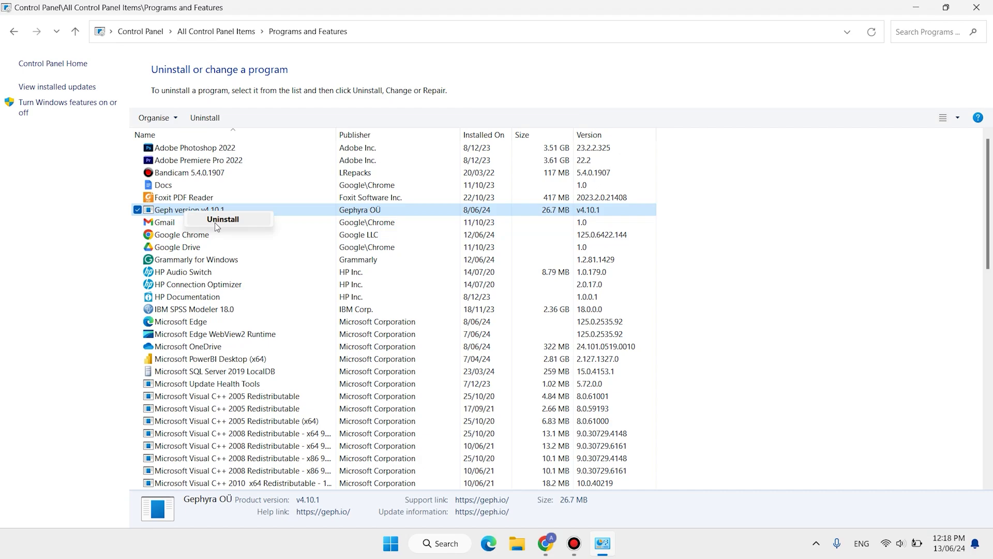
left_click(976, 8)
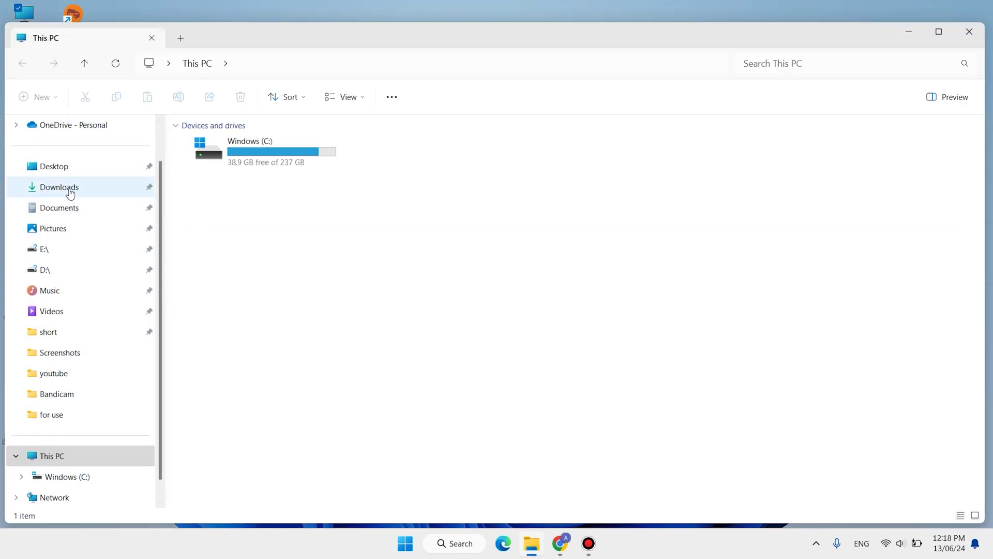
left_click(59, 186)
left_click(212, 178)
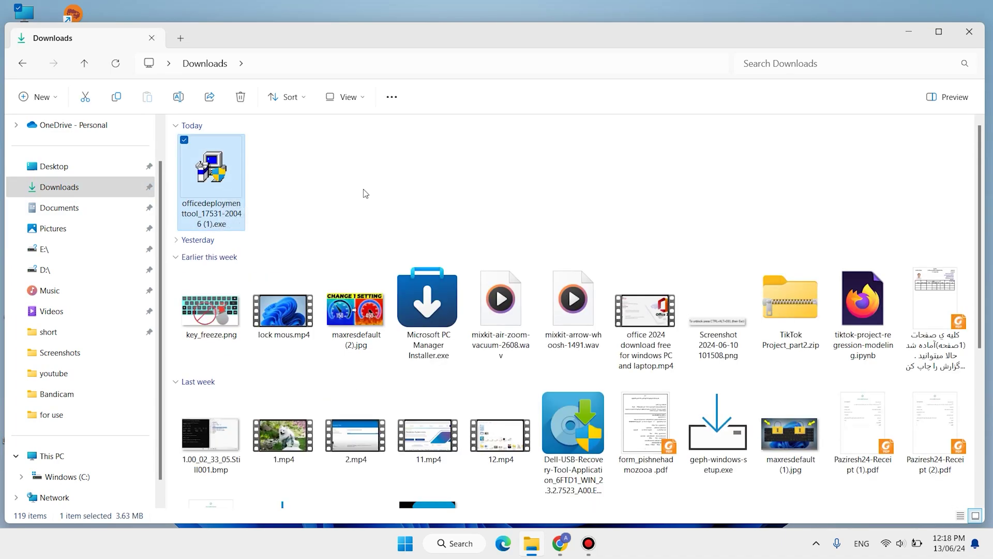
double_click(219, 178)
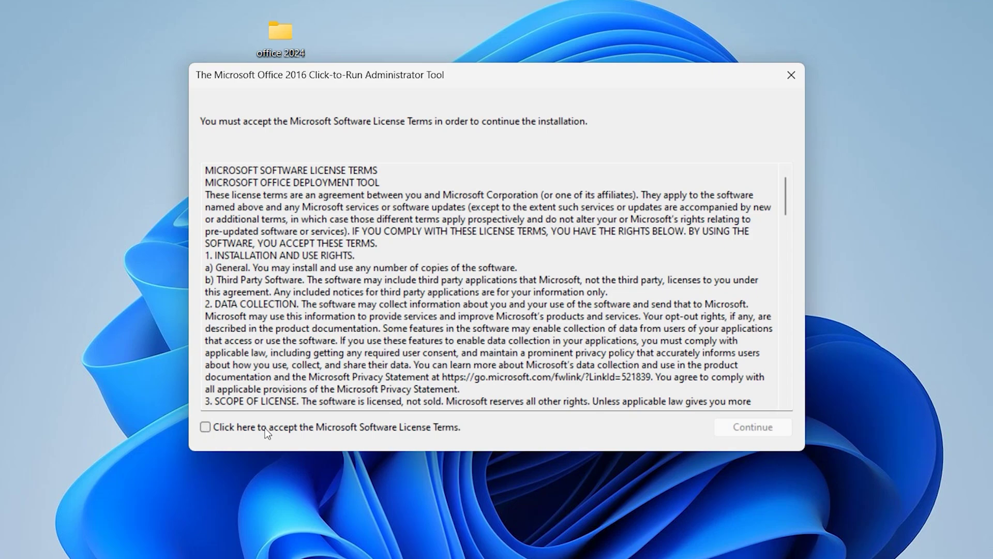
- Accept the license terms and extract setup.exe and the sample XMLs into Desktop\office 2024
left_click(206, 427)
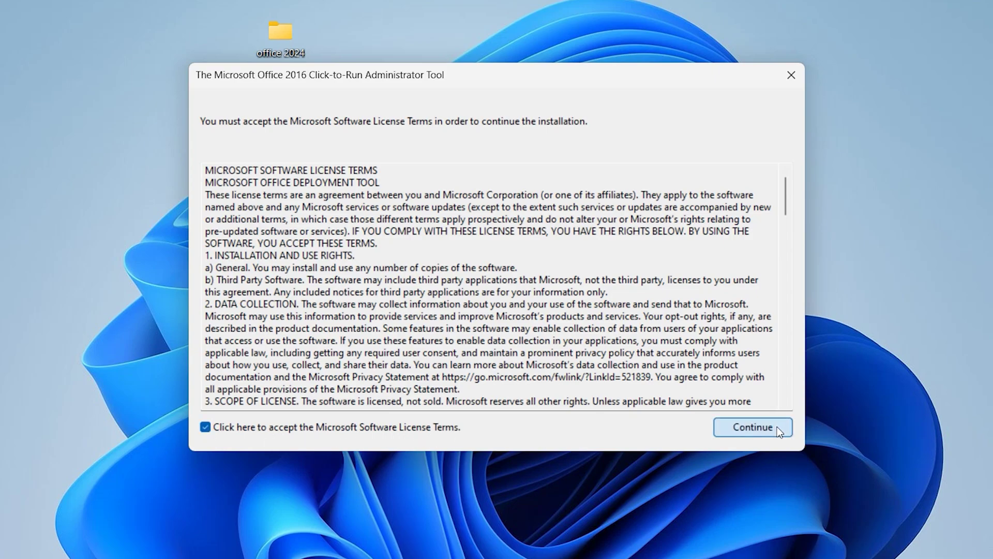
left_click(777, 426)
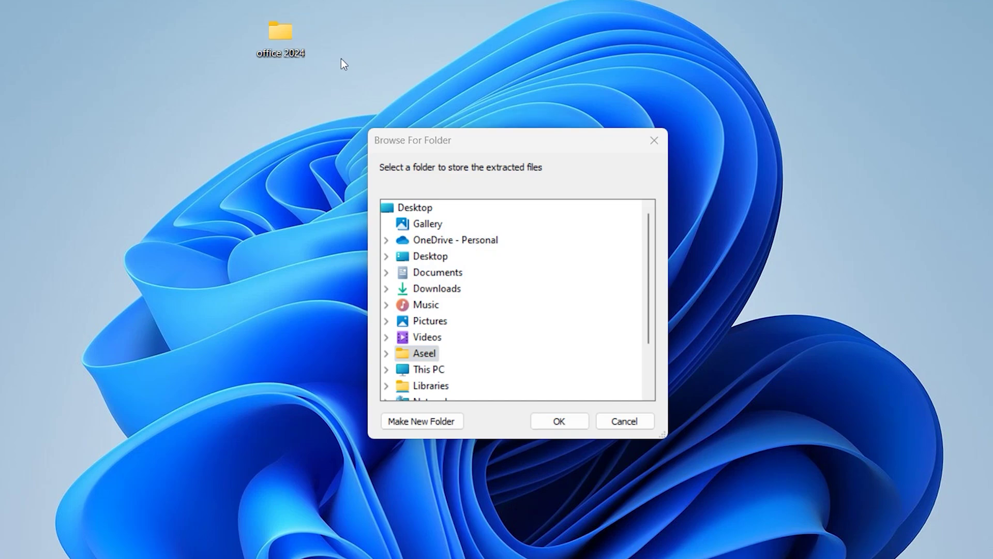
mouse_move(221, 2)
left_mouse_down()
mouse_move(349, 71)
mouse_move(225, 10)
left_mouse_up()
left_click(386, 256)
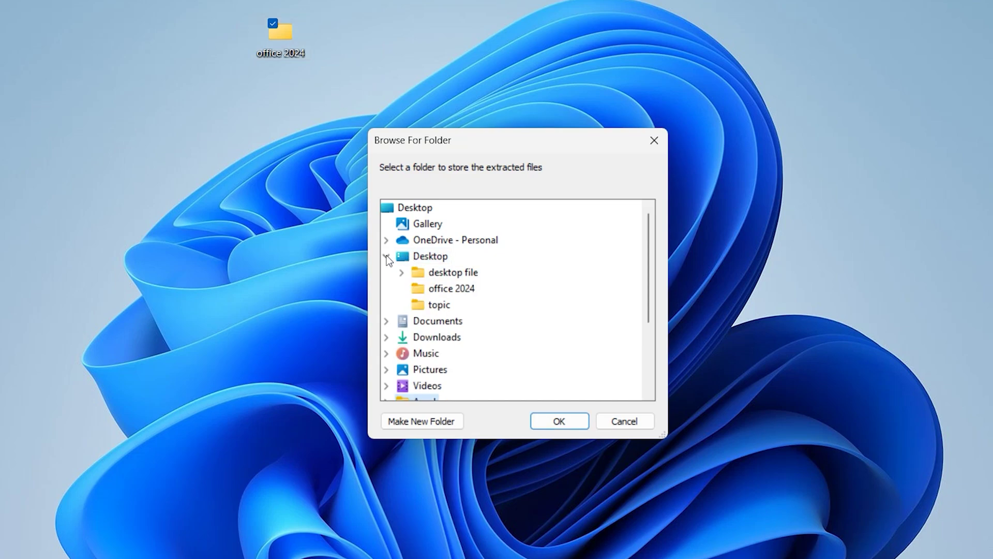
left_click(452, 288)
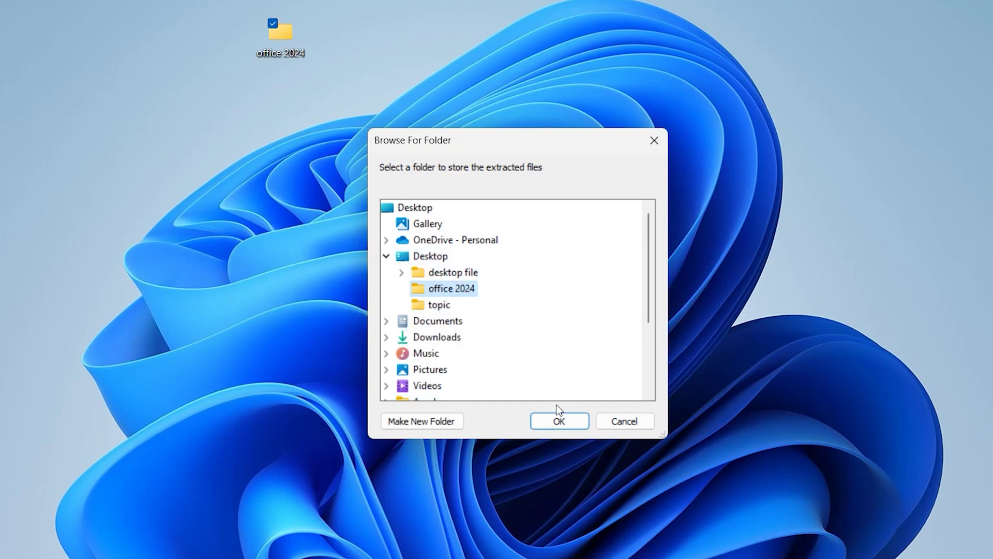
left_click(560, 420)
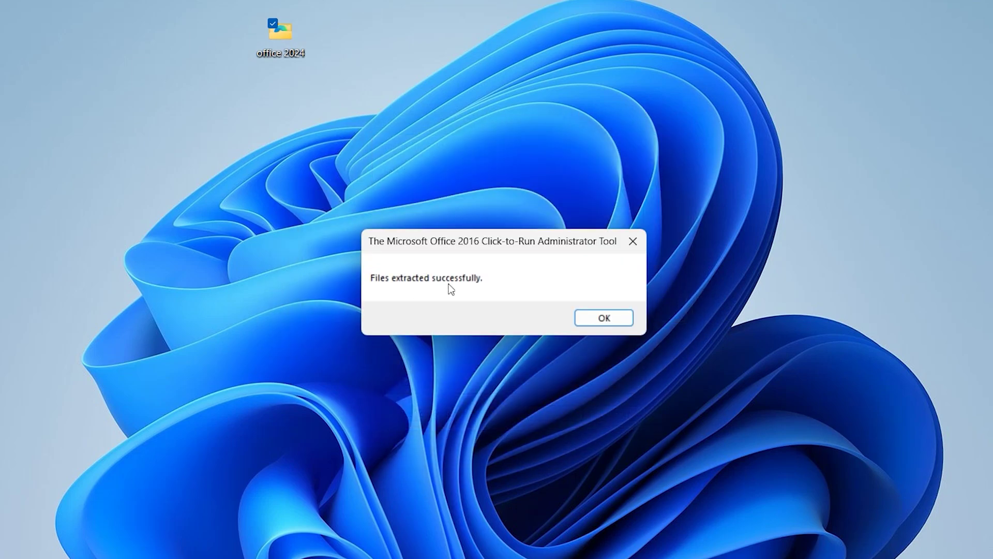
left_click(604, 317)
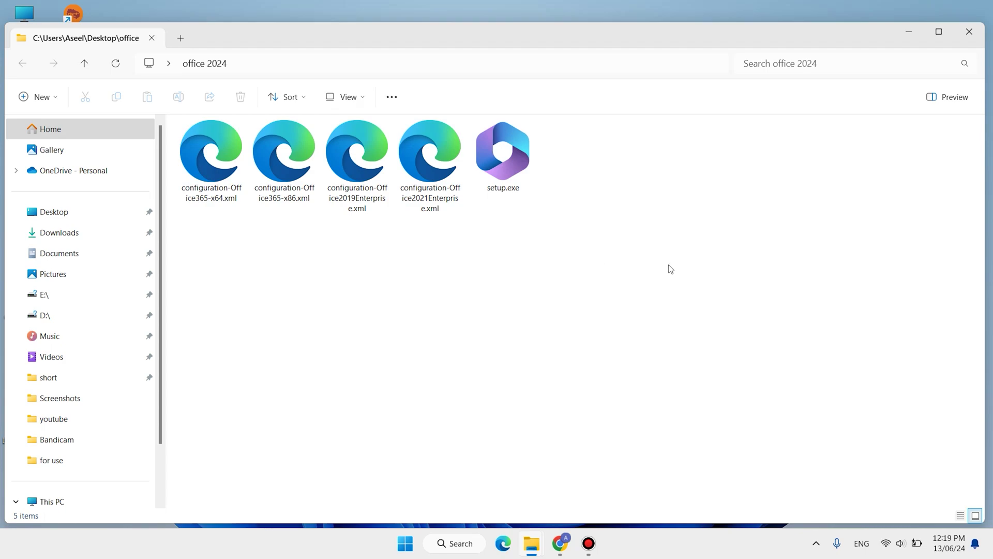
- Permanently delete three XML files, keeping setup.exe and the Office 2021 Enterprise sample
left_click_drag(668, 264, 204, 146)
left_click(374, 293)
left_click_drag(535, 224, 496, 164)
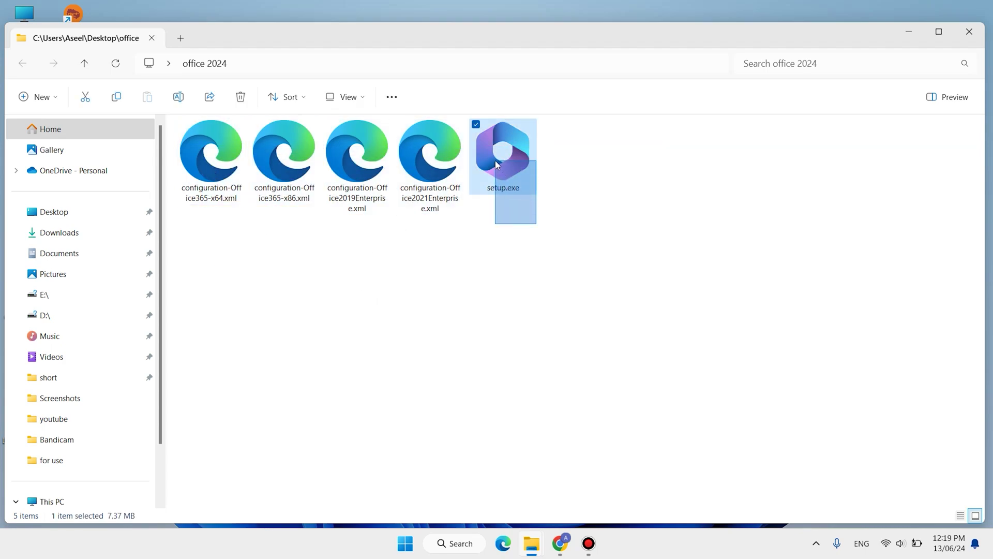
left_click_drag(455, 294, 426, 159)
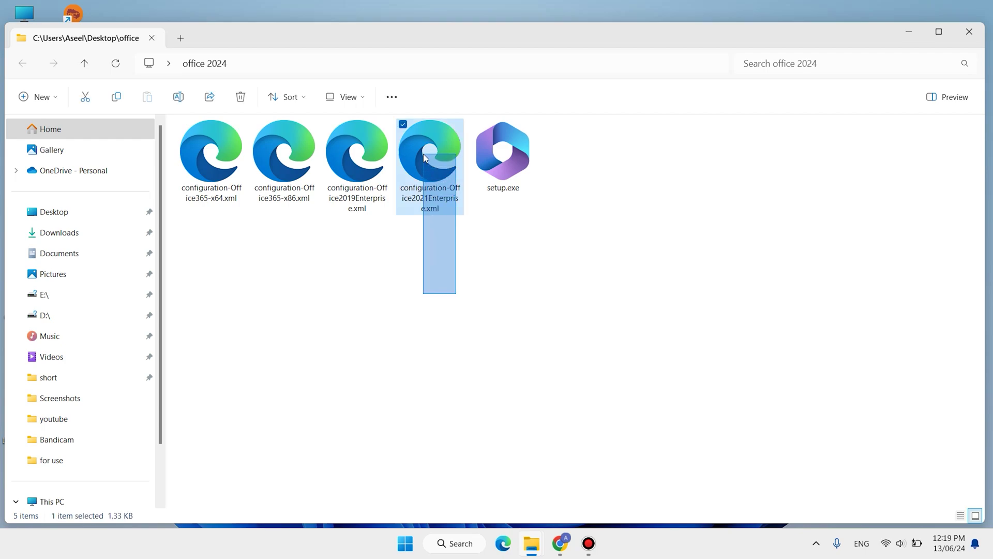
left_click(342, 233)
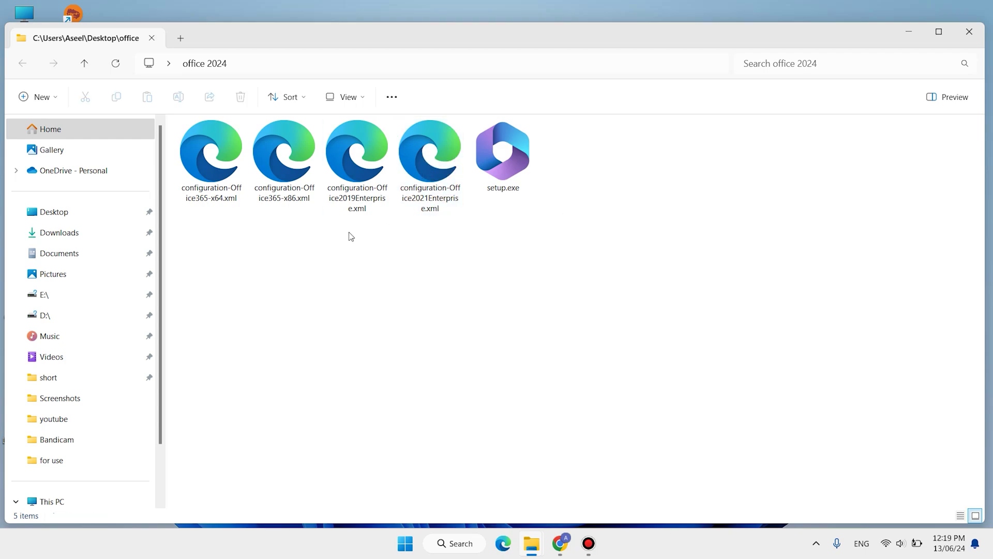
left_click_drag(374, 259, 182, 125)
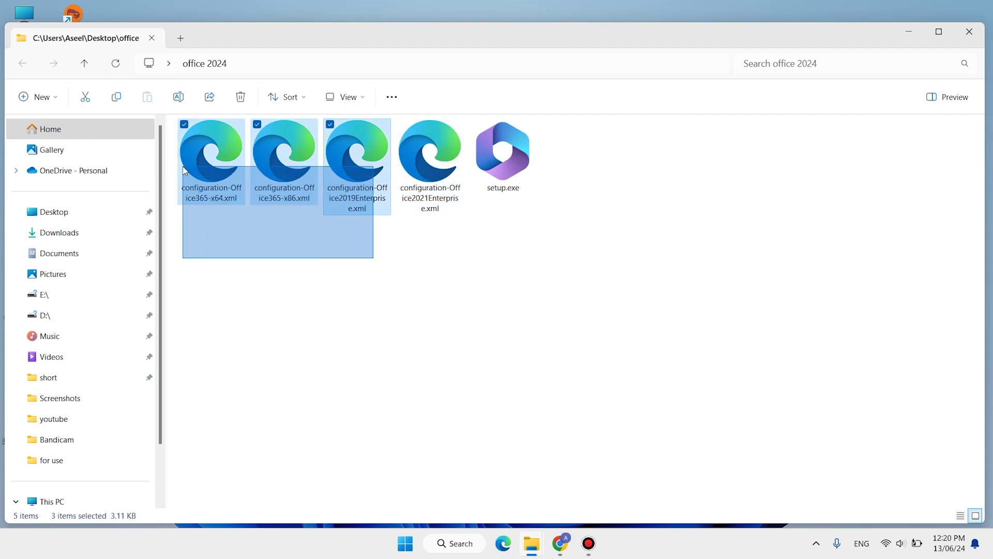
key("shift+Delete")
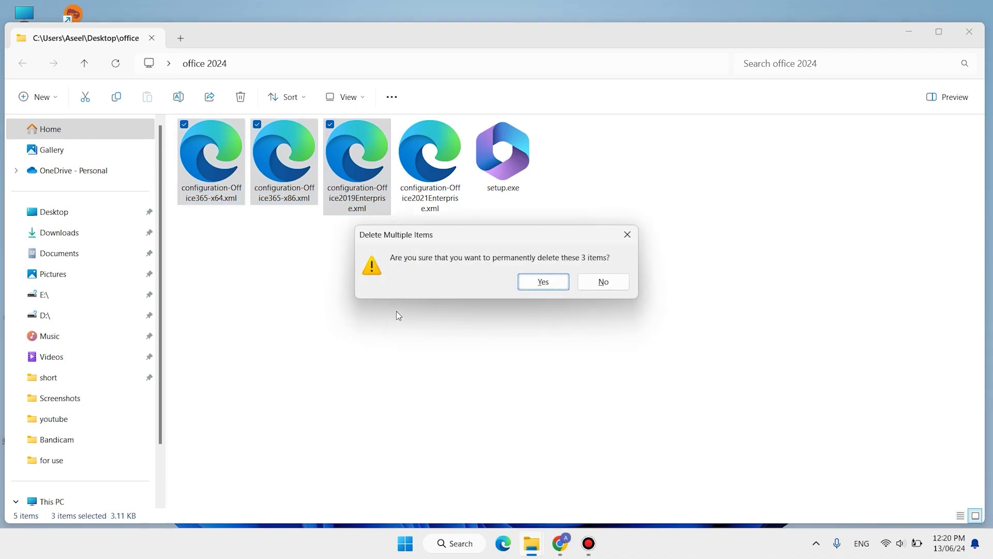
key("Return")
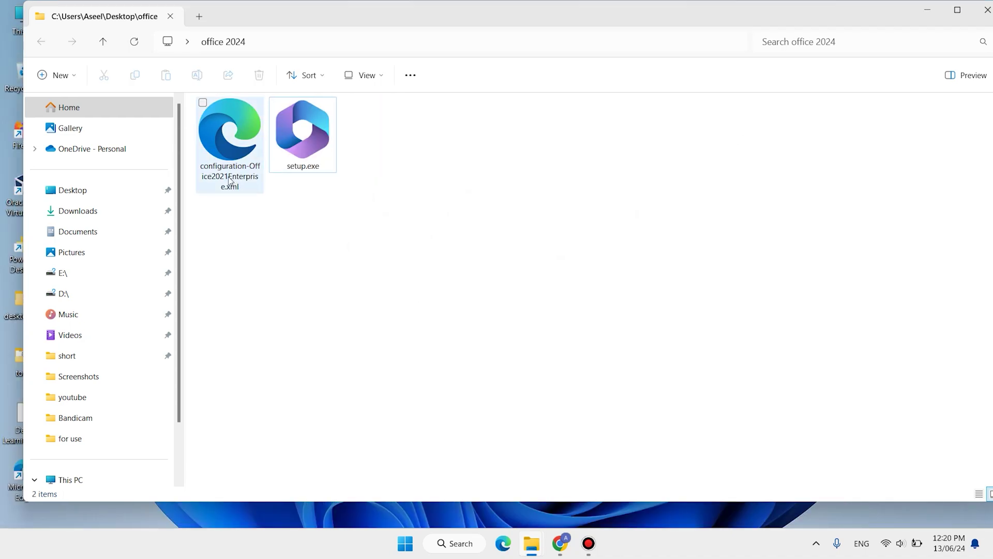
- Remove '-Office2021Enterprise' from the sample file's name, making it configuration.xml
left_click(229, 181)
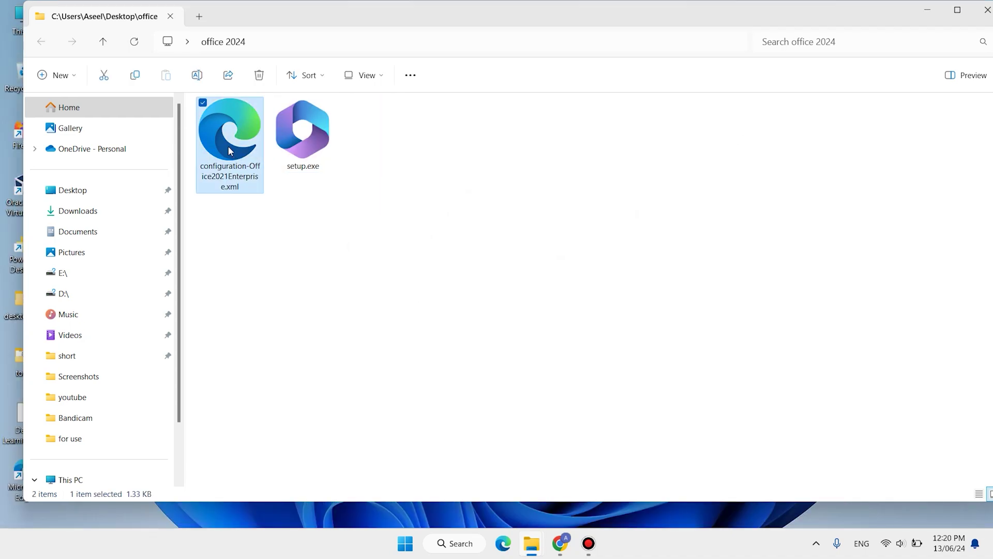
left_click(232, 181)
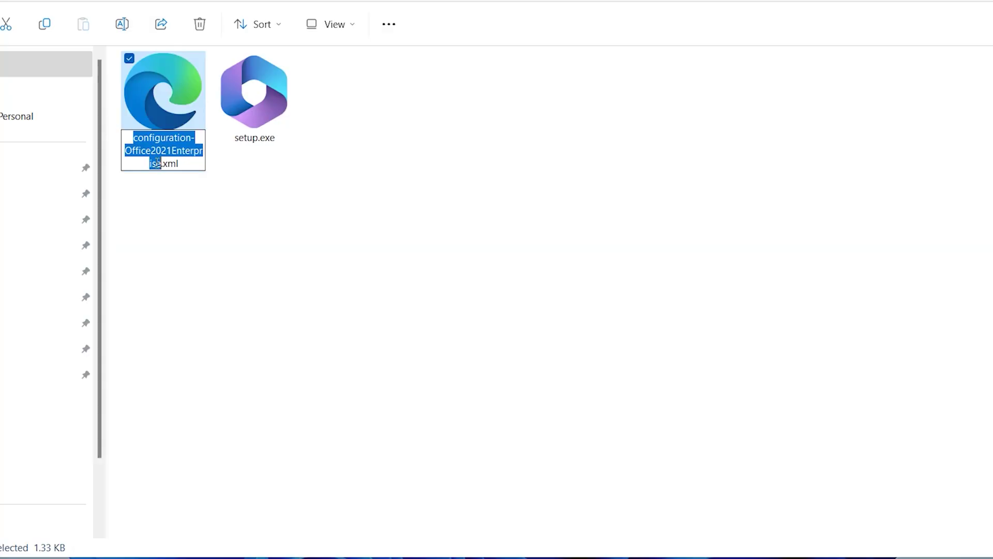
left_click(159, 164)
key("ctrl+BackSpace")
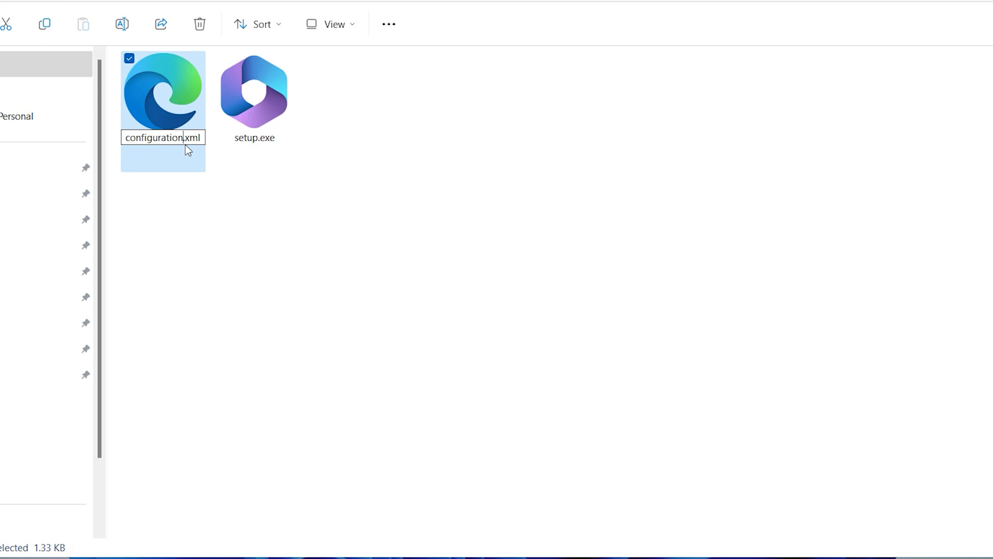
key("Return")
- Open configuration.xml with Notepad and delete all of its sample text
left_click(210, 194)
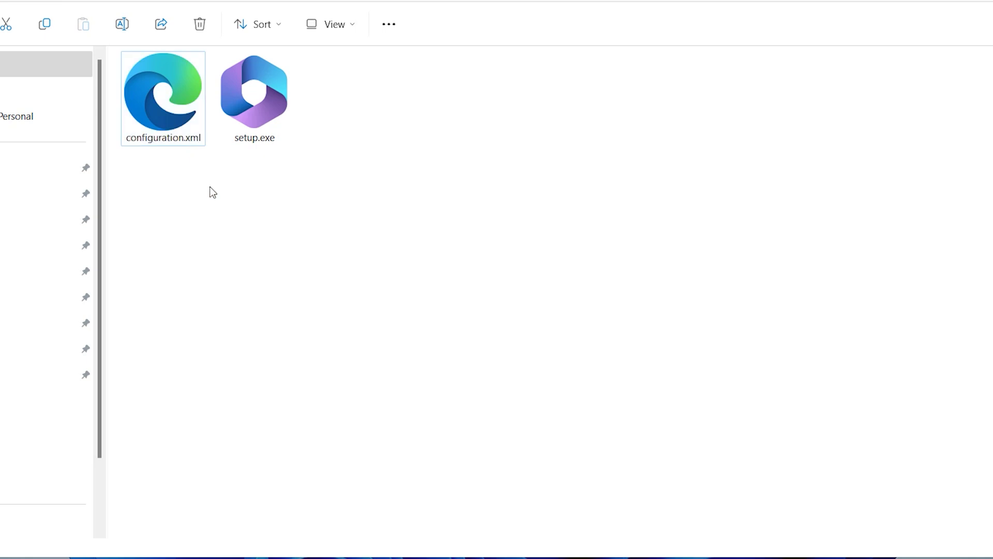
right_click(163, 105)
mouse_move(222, 179)
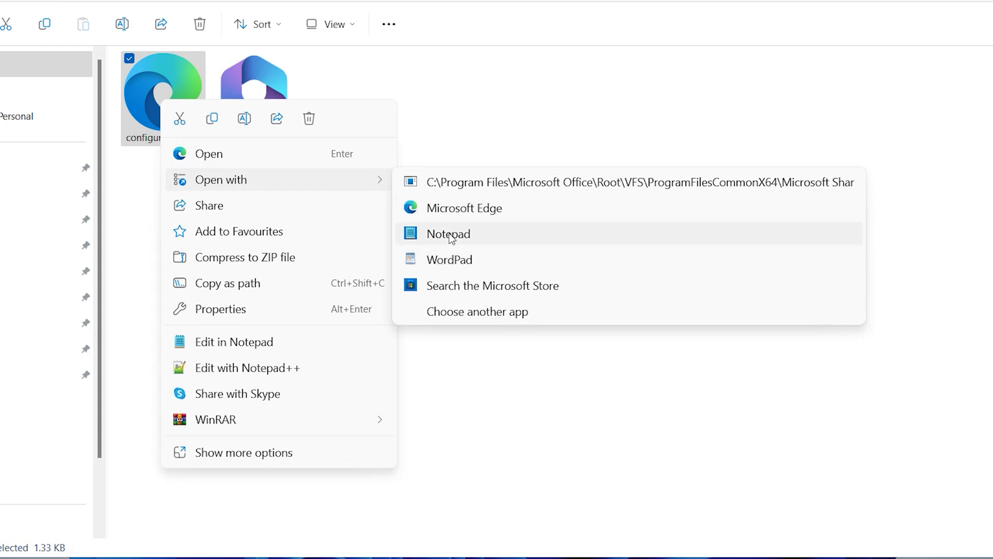
left_click(449, 234)
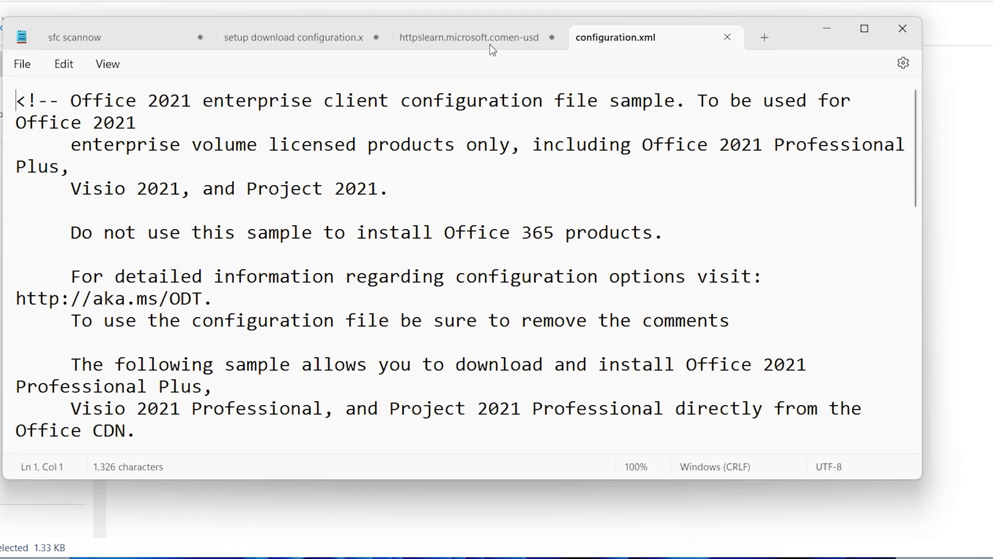
scroll(358, 264, "up", 5)
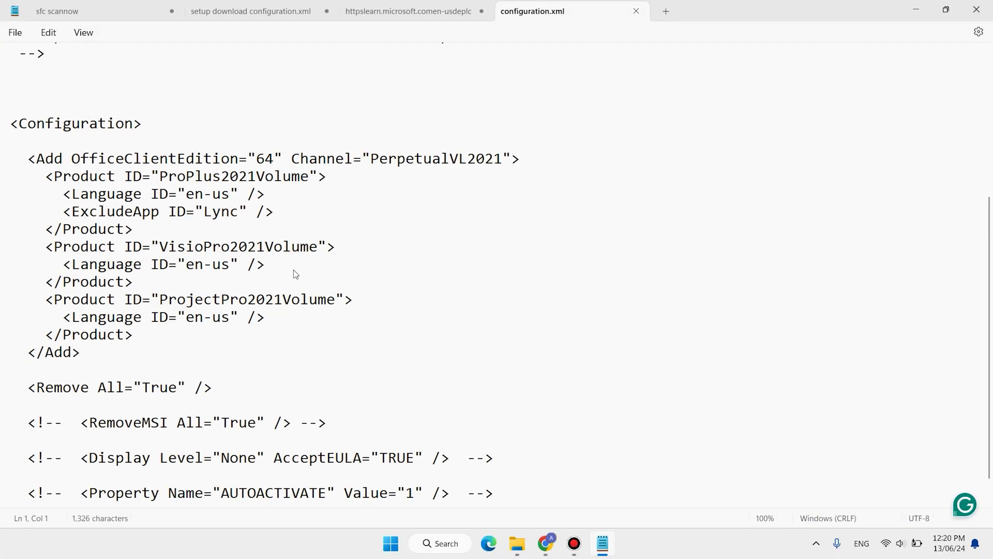
scroll(358, 265, "up", 5)
key("ctrl+a")
scroll(358, 264, "up", 5)
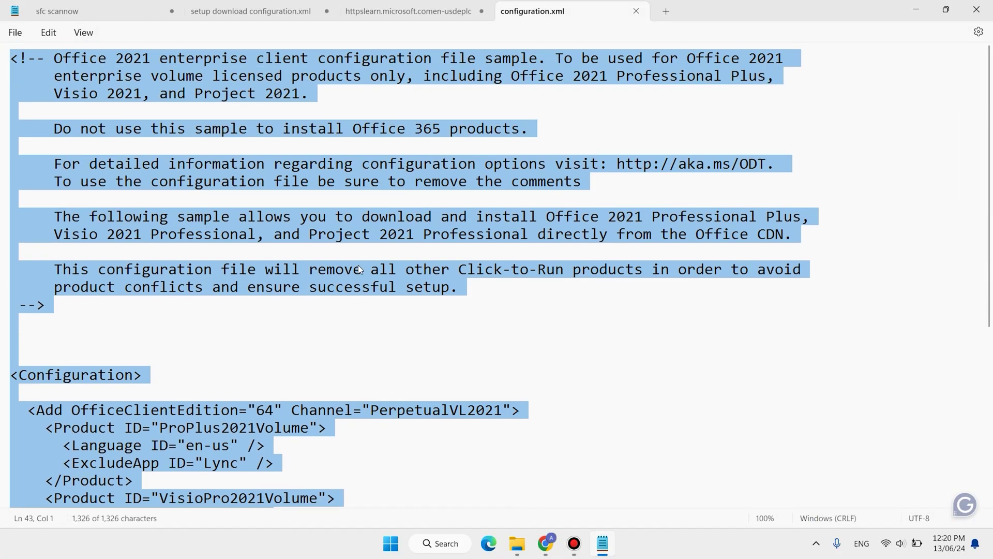
key("Delete")
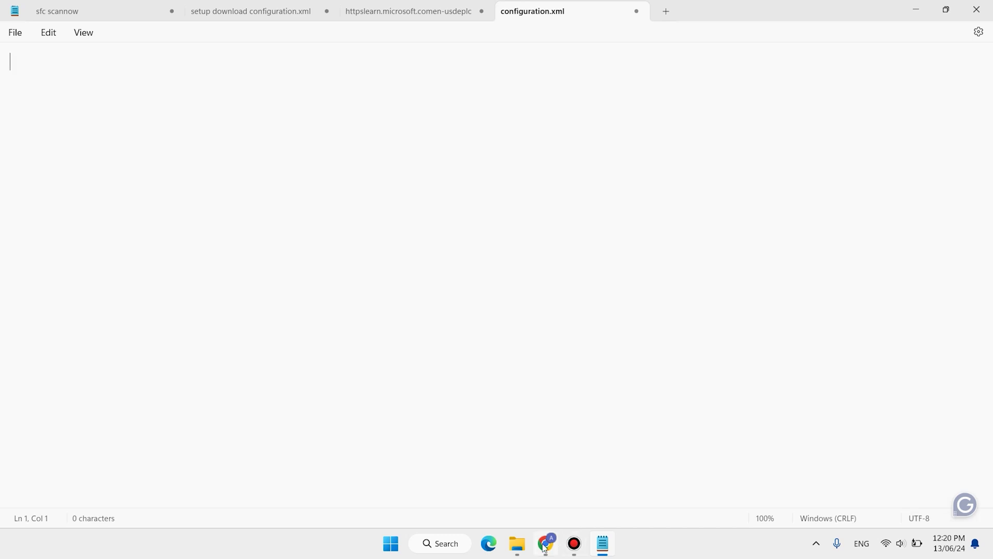
- Paste the LTSC 2024 XML block from the Install Office LTSC preview page into configuration.xml
left_click(546, 543)
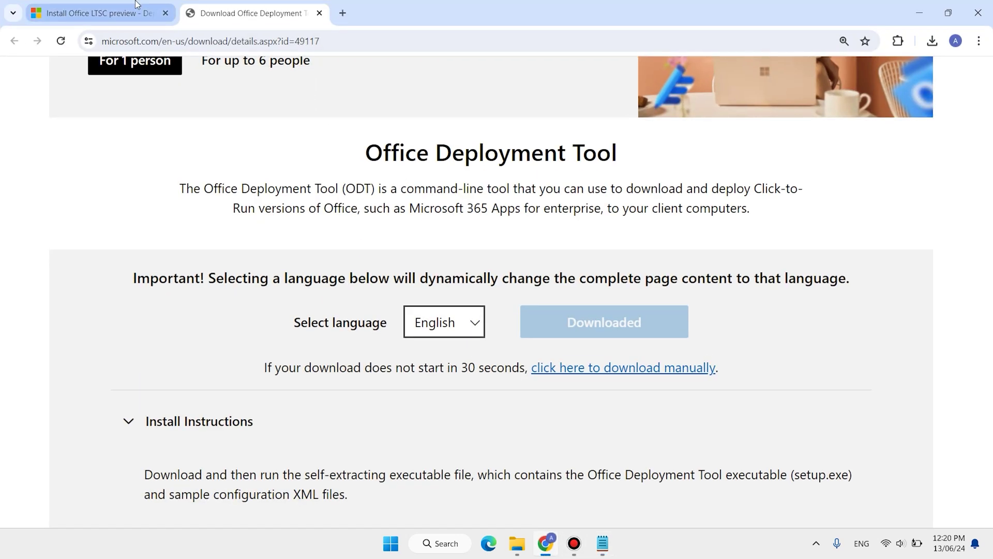
left_click(93, 13)
scroll(497, 201, "down", 5)
scroll(599, 258, "down", 5)
scroll(599, 256, "down", 2)
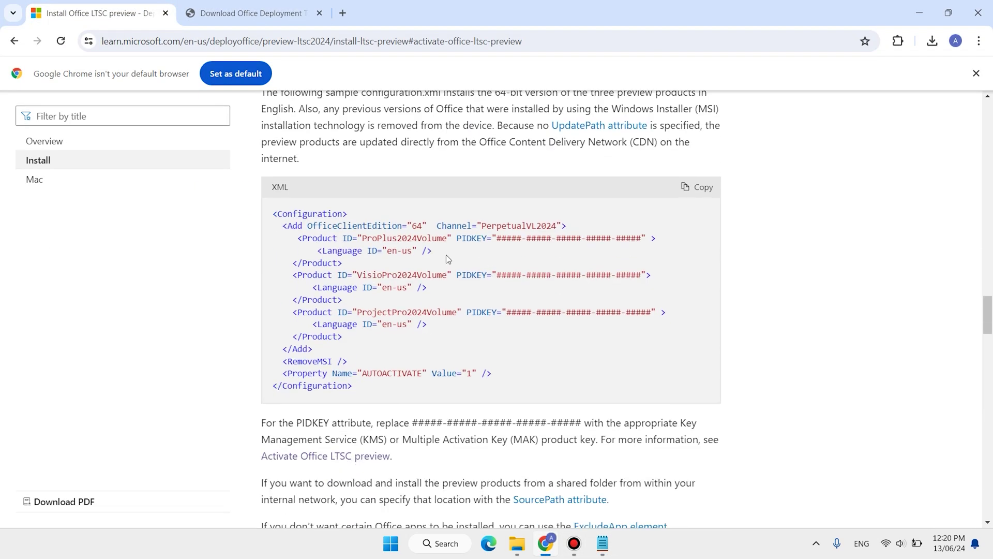
left_click(700, 188)
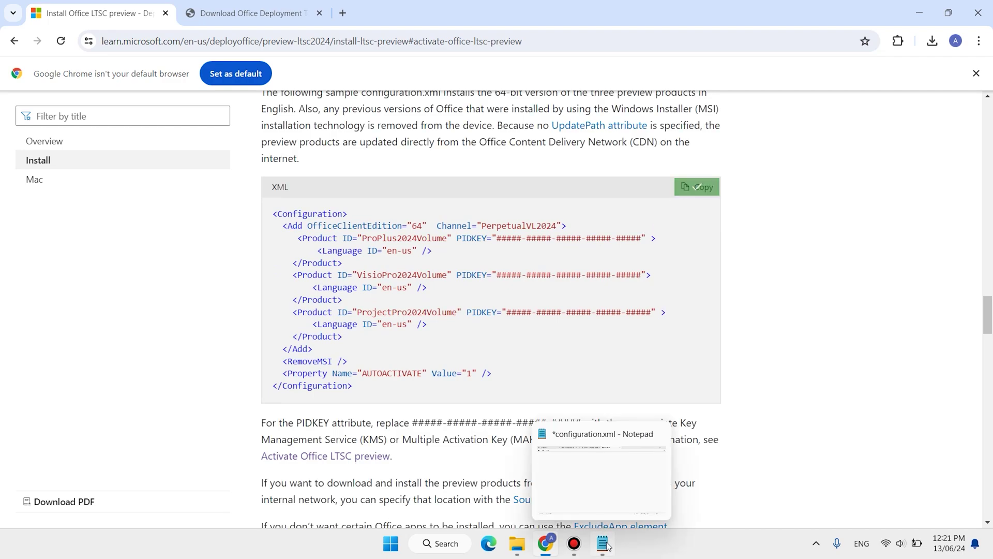
left_click(602, 543)
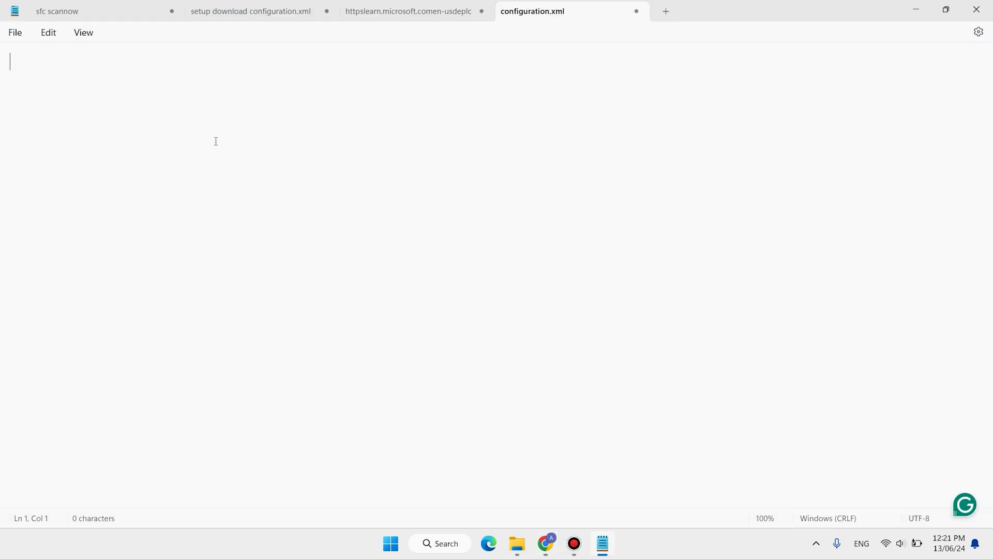
key("ctrl+v")
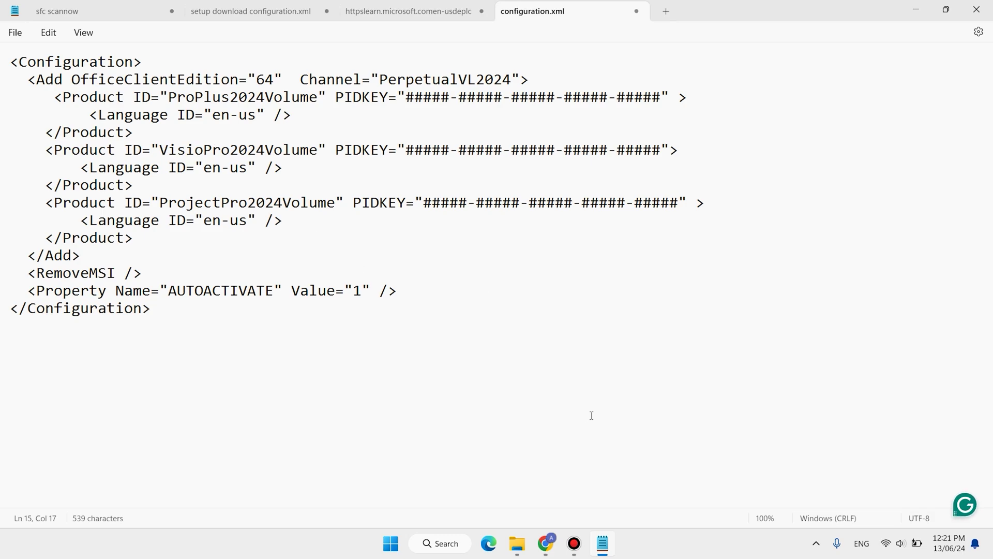
- Highlight the Office LTSC 2024 KMS key and snap Chrome to the right half
left_click(547, 543)
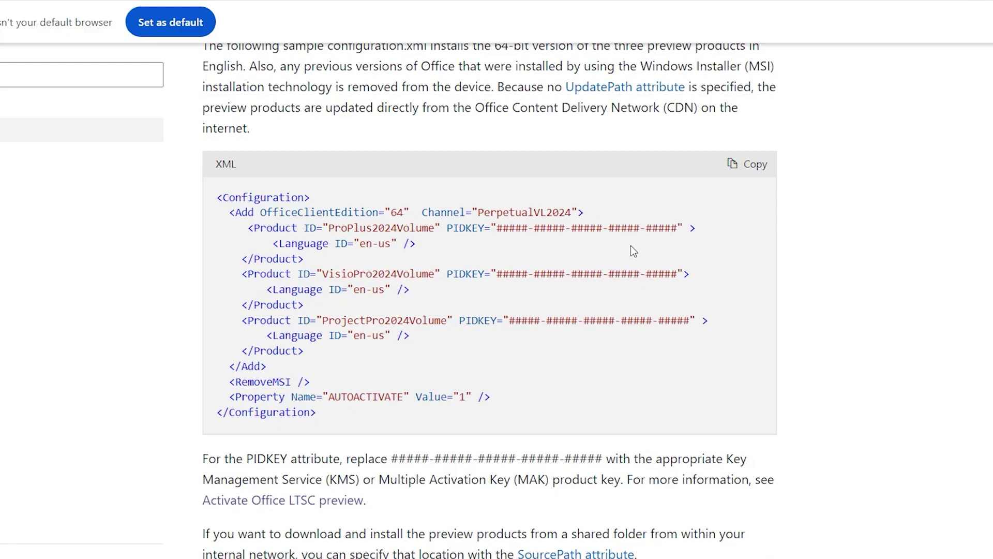
scroll(630, 245, "down", 3)
scroll(625, 210, "down", 3)
scroll(625, 211, "down", 3)
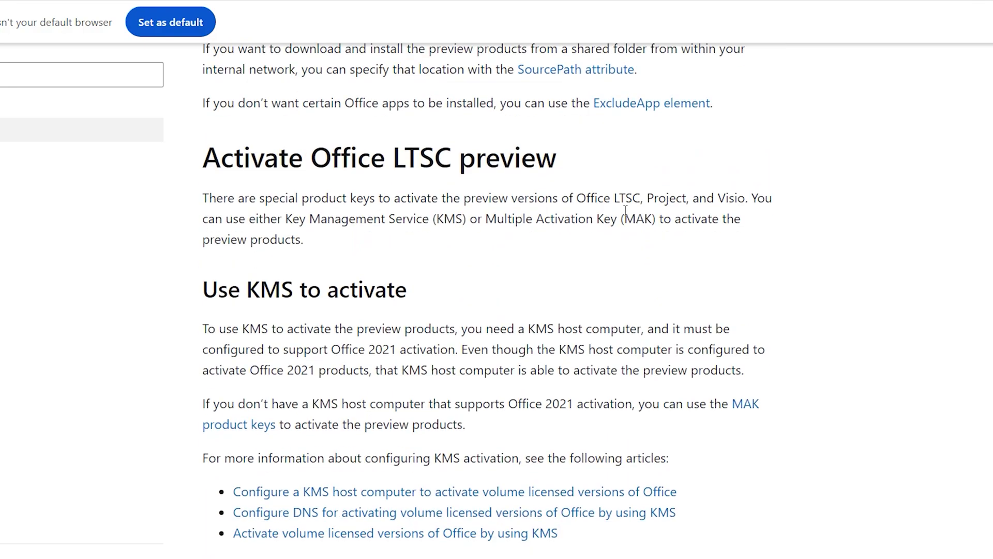
scroll(625, 210, "down", 4)
scroll(625, 211, "down", 1)
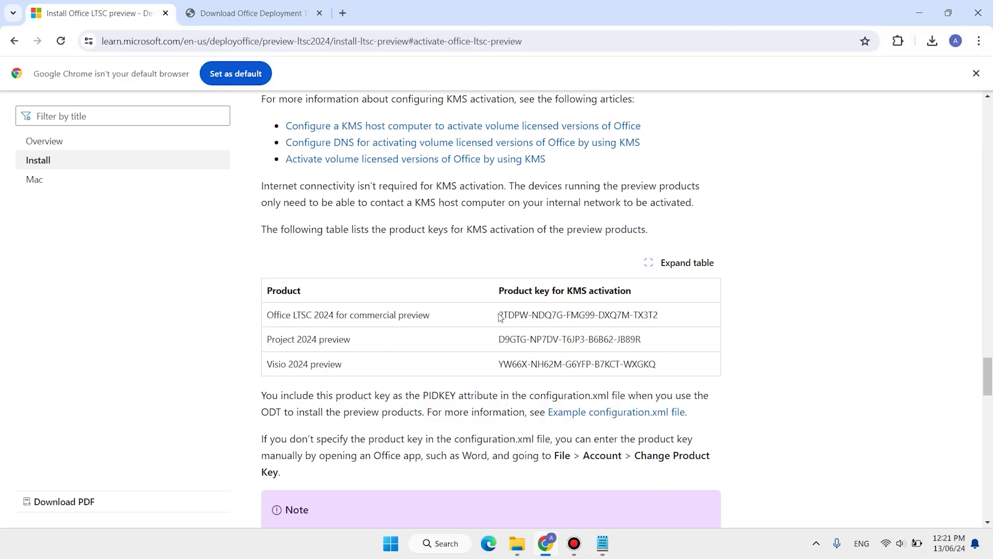
left_click_drag(499, 314, 664, 322)
right_click(632, 318)
left_click(675, 129)
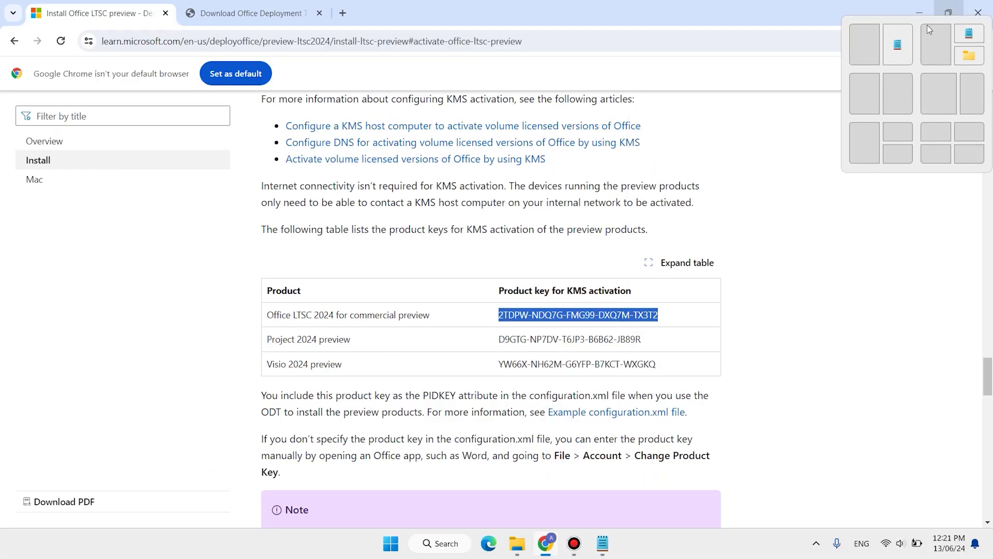
left_click(899, 94)
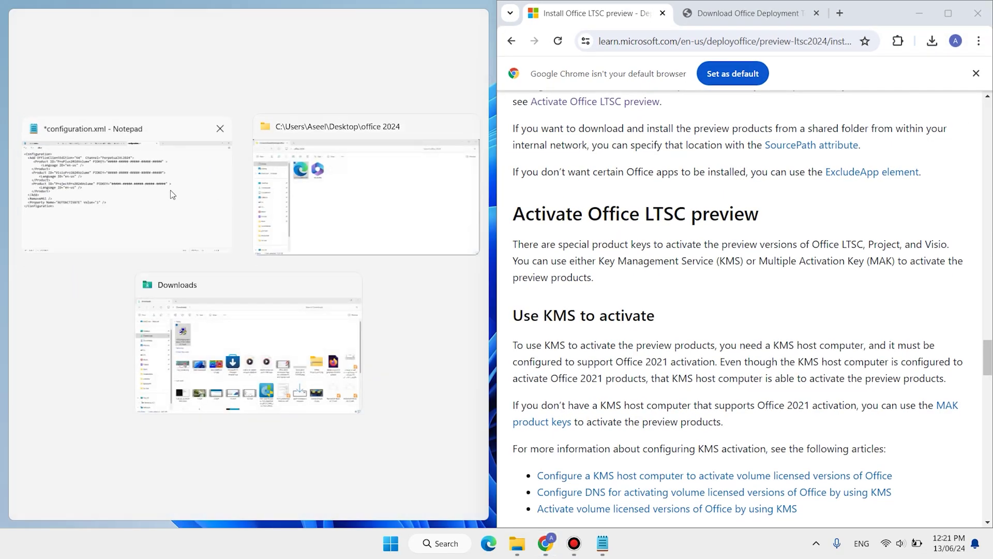
- Snap Notepad left and paste the Office LTSC 2024 key into the first PIDKEY
left_click(124, 156)
scroll(856, 228, "up", 3)
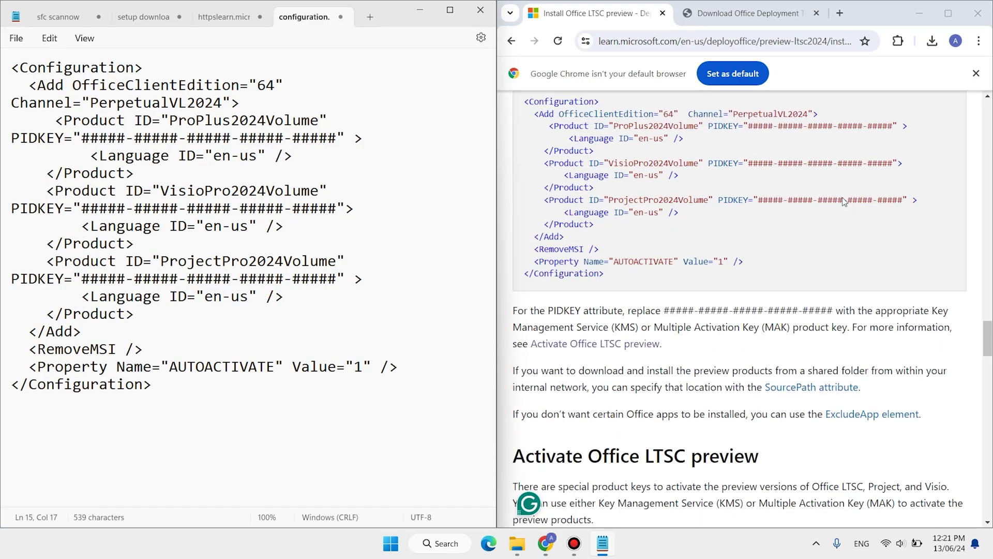
scroll(841, 197, "down", 8)
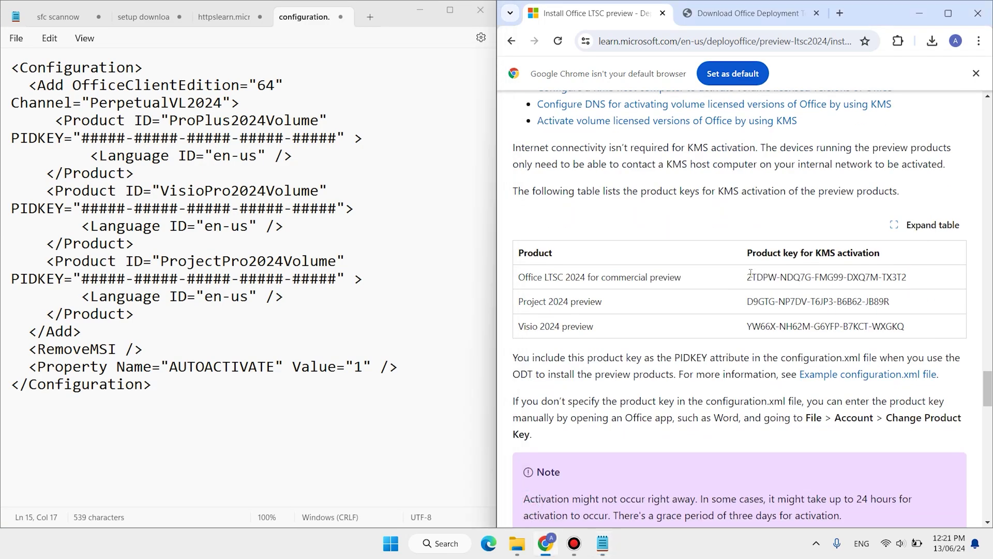
left_click_drag(747, 277, 907, 277)
right_click(896, 278)
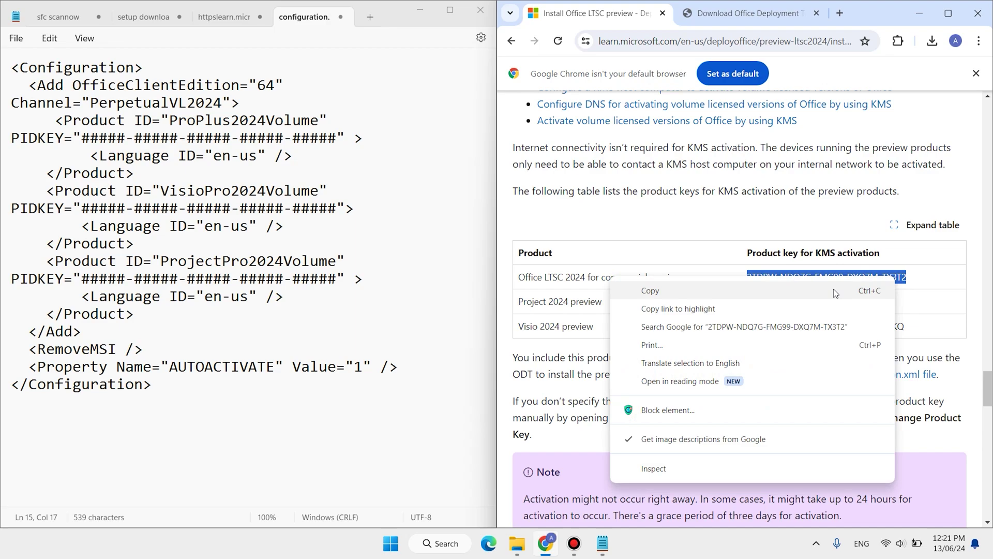
left_click(799, 290)
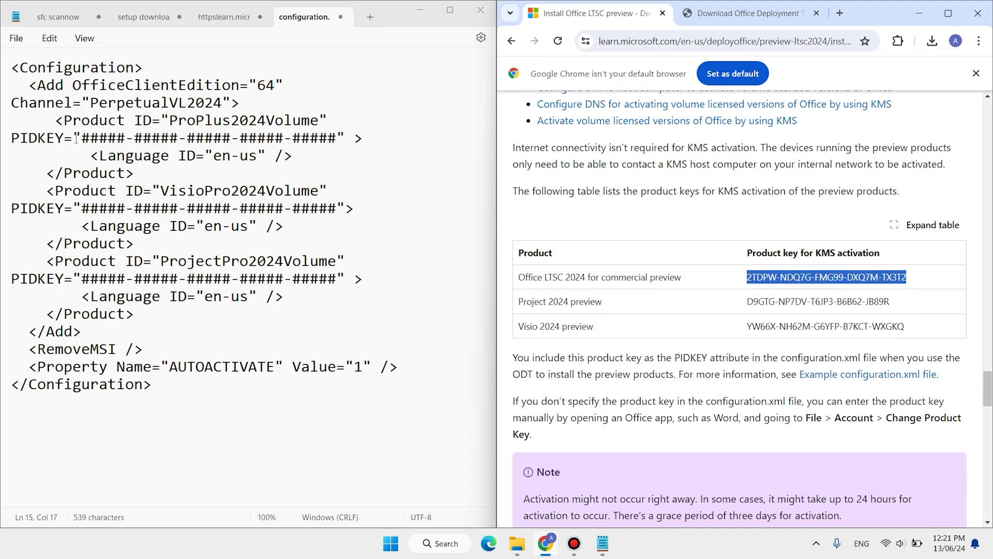
left_click_drag(82, 138, 327, 144)
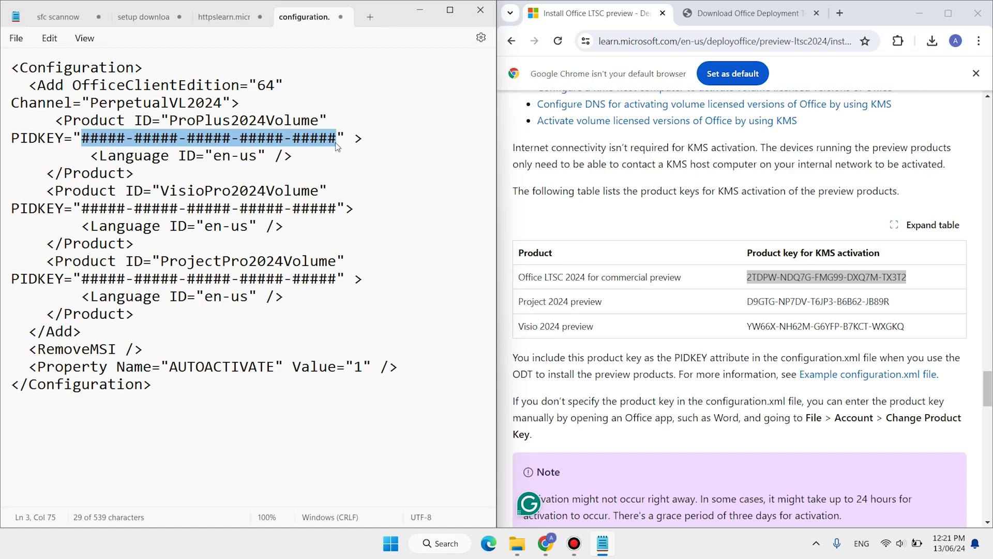
key("ctrl+v")
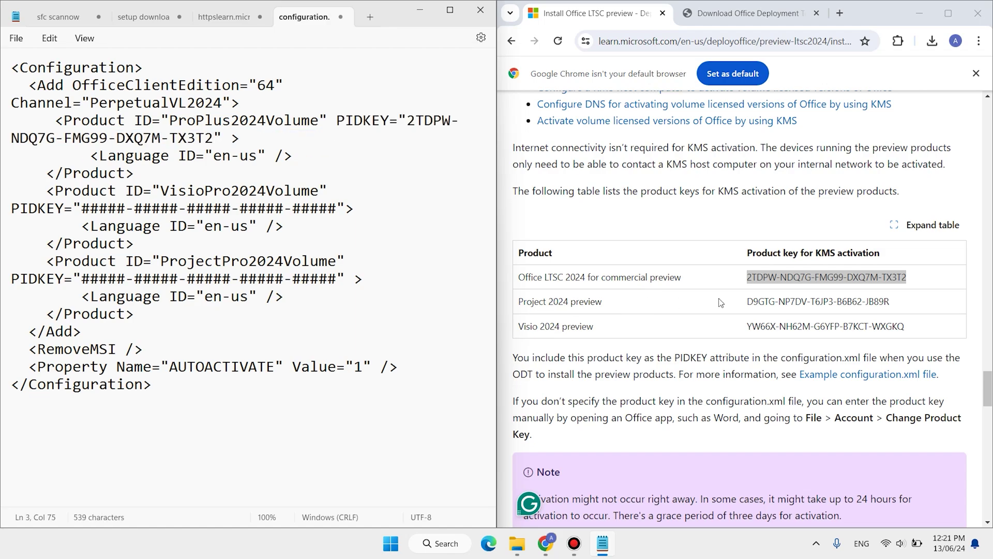
- Paste the Project 2024 and Visio 2024 preview keys into the ProjectPro and VisioPro PIDKEYs
left_click_drag(747, 302, 889, 302)
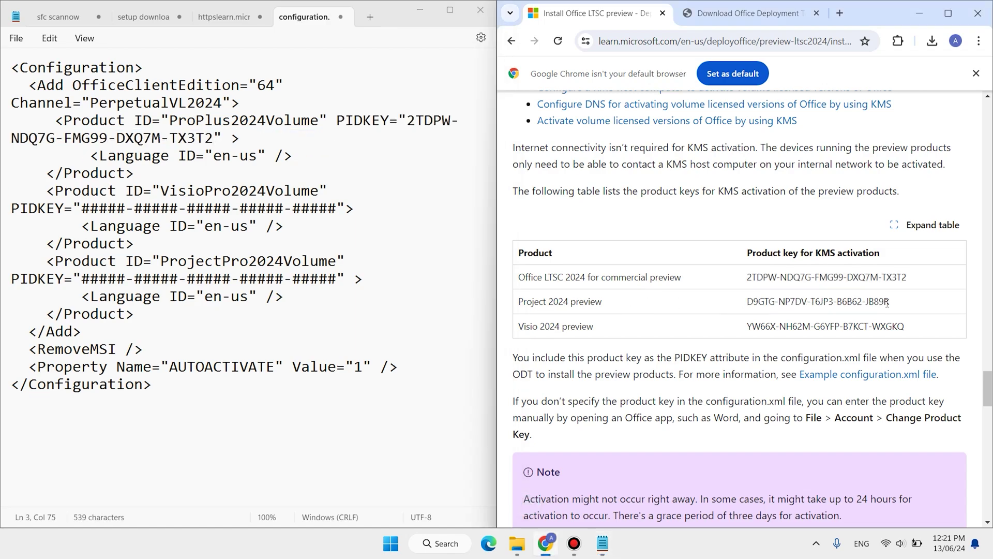
right_click(867, 304)
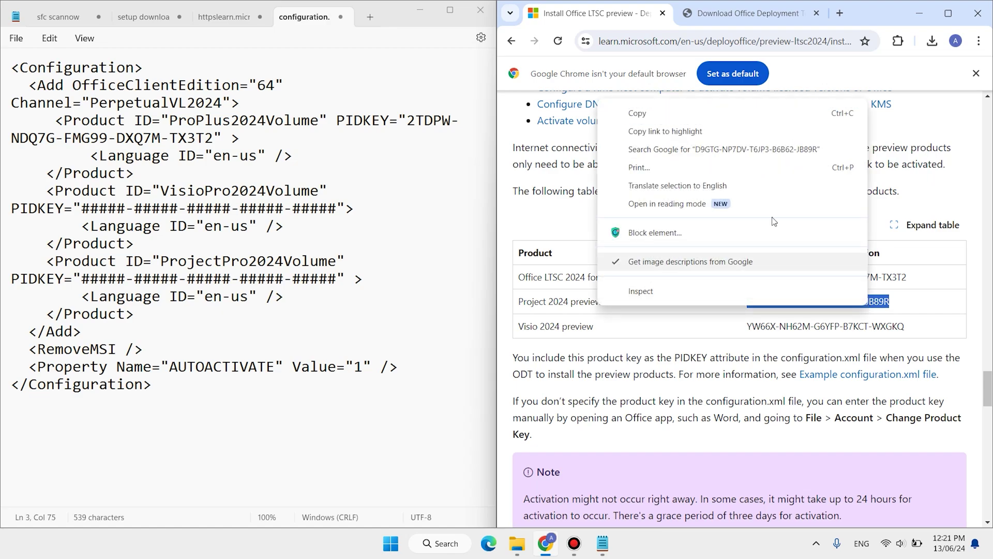
left_click(652, 110)
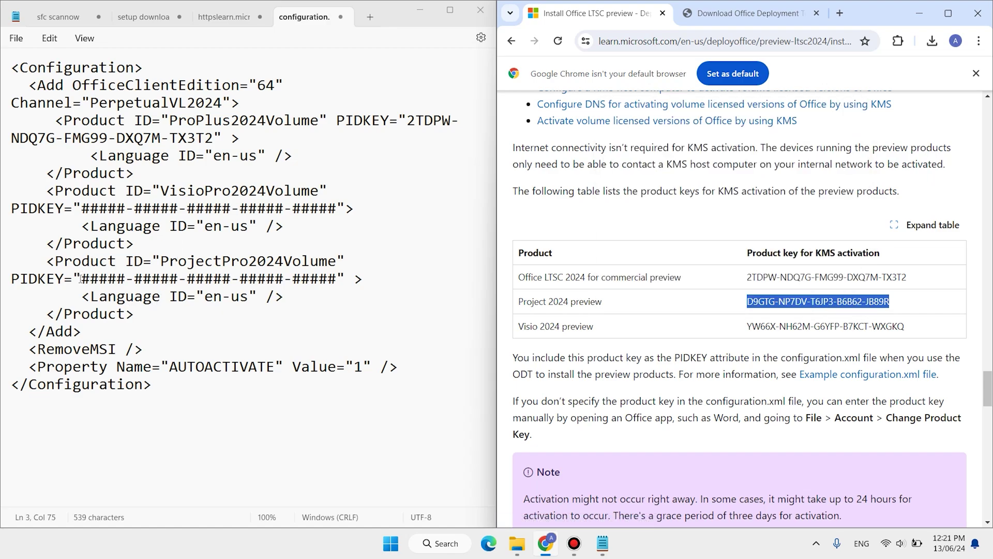
left_click_drag(82, 278, 336, 284)
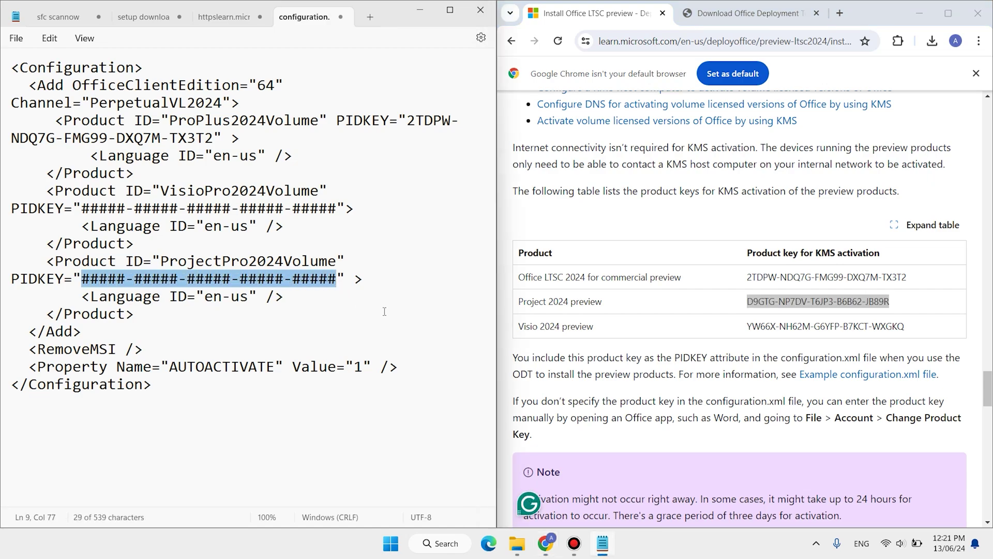
key("BackSpace")
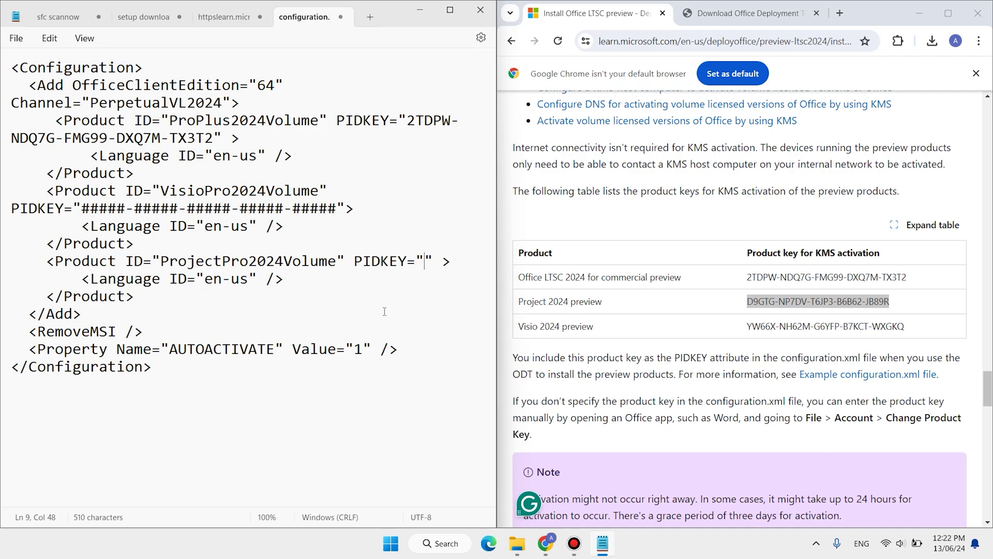
key("ctrl+v")
left_click_drag(747, 327, 909, 326)
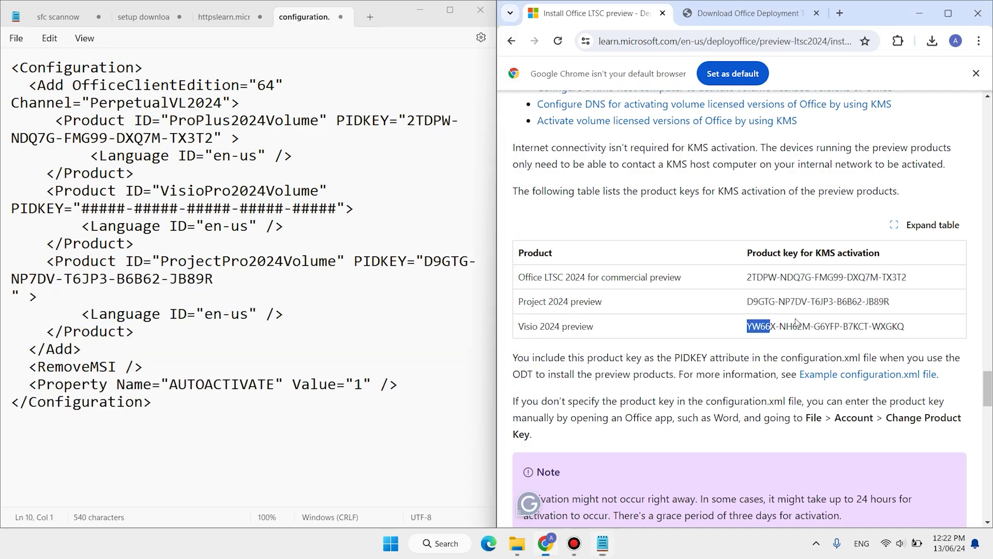
right_click(605, 120)
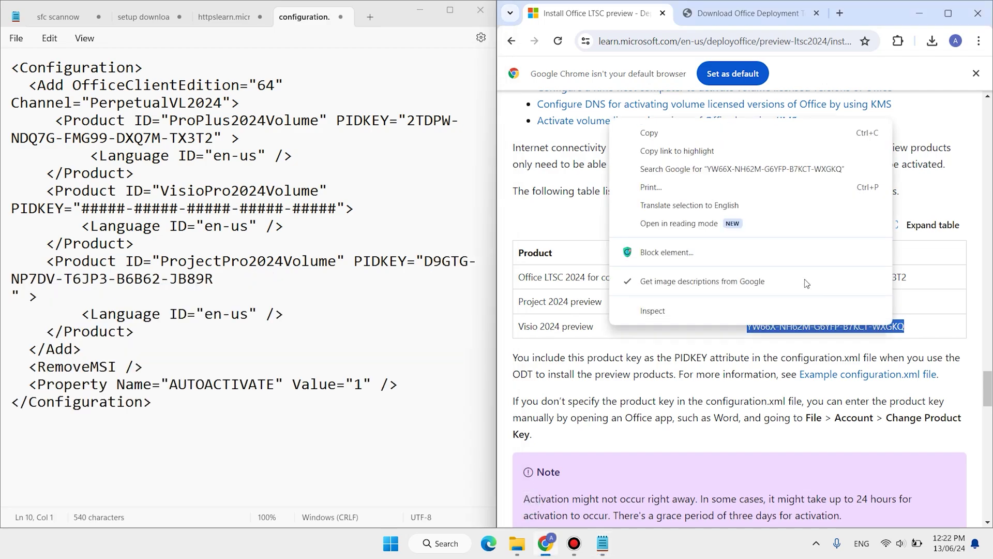
left_click(698, 136)
left_click_drag(83, 208, 338, 209)
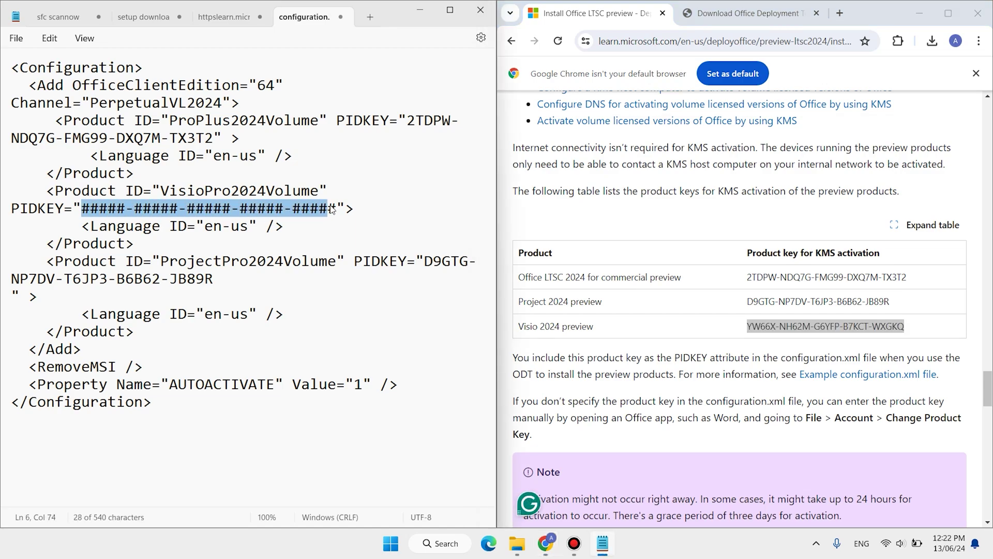
key("ctrl+v")
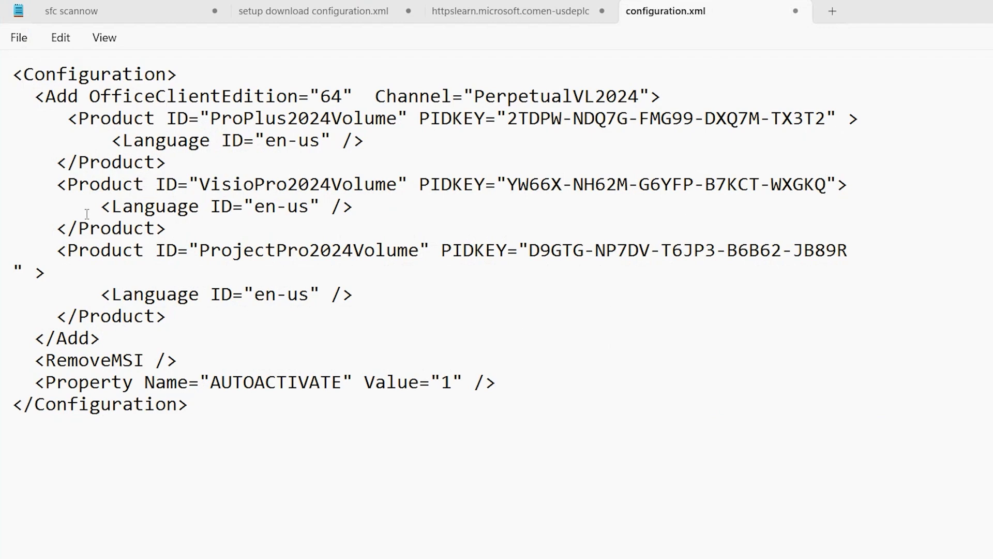
- Save configuration.xml and close Notepad
left_click(16, 37)
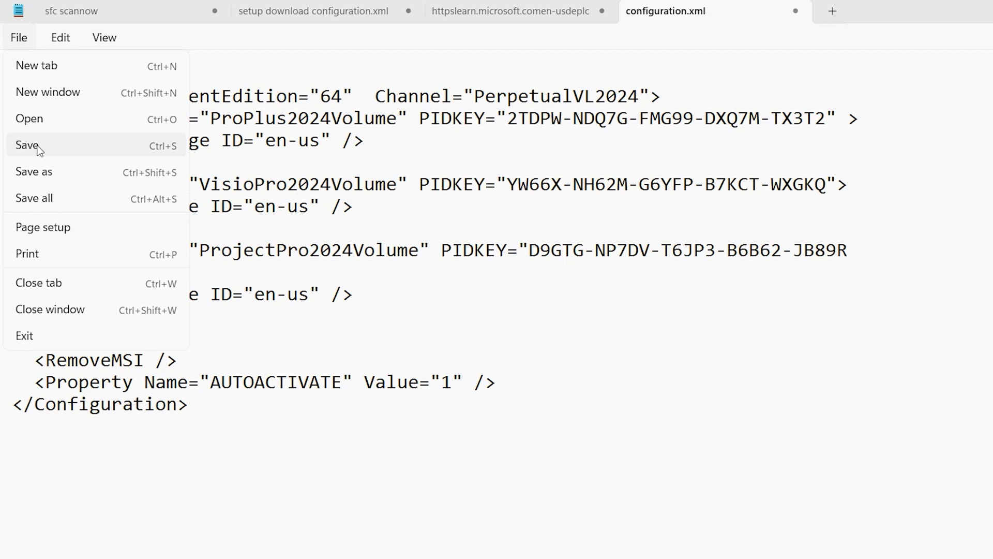
left_click(37, 145)
left_click(795, 11)
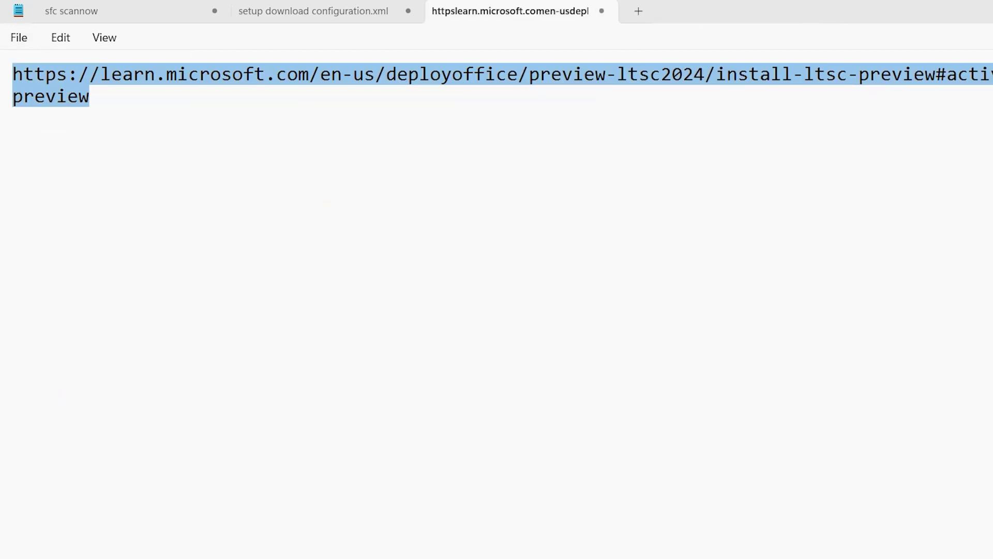
left_click(601, 11)
left_click_drag(406, 127, 217, 82)
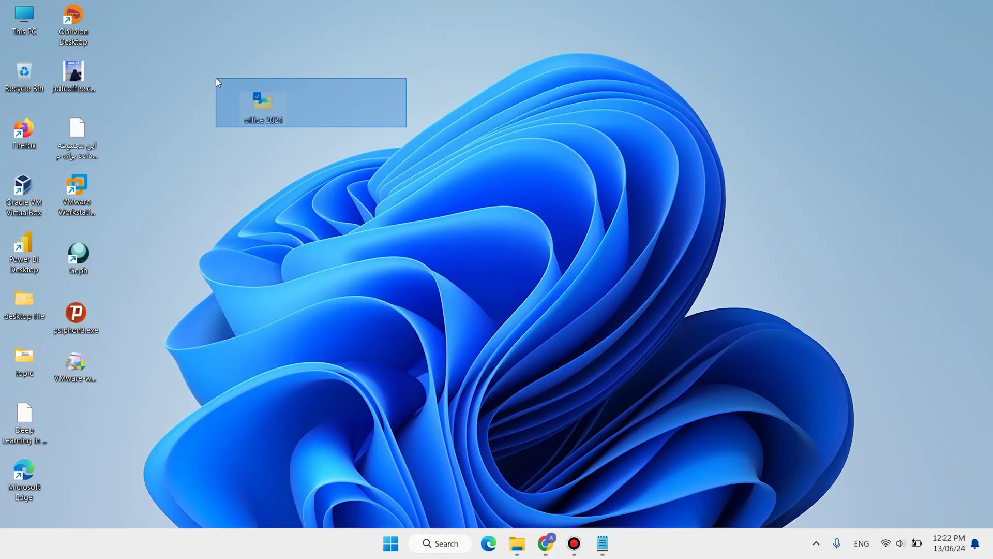
- Paste the desktop office 2024 folder into Windows (C:), open it, and select its path
right_click(263, 99)
left_click(291, 116)
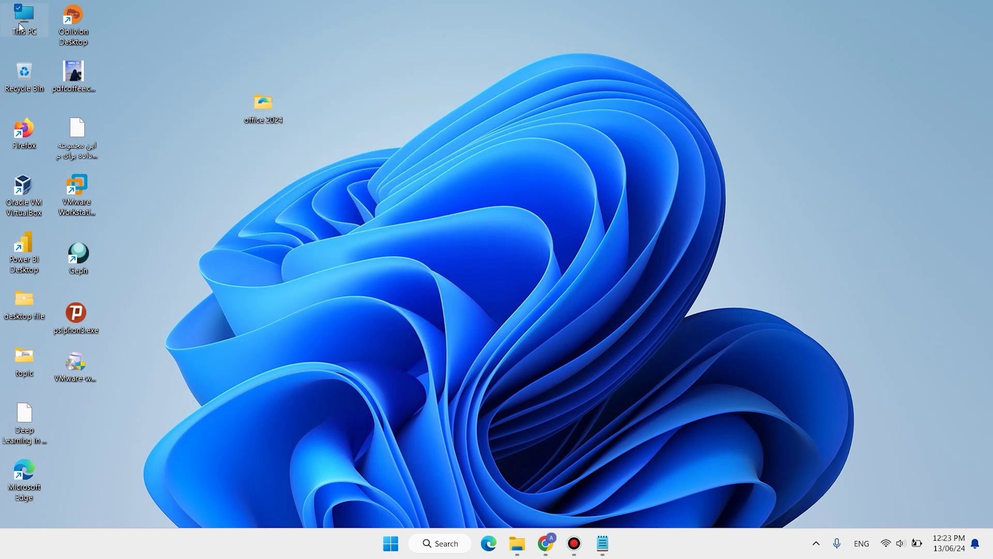
key("super+e")
double_click(264, 130)
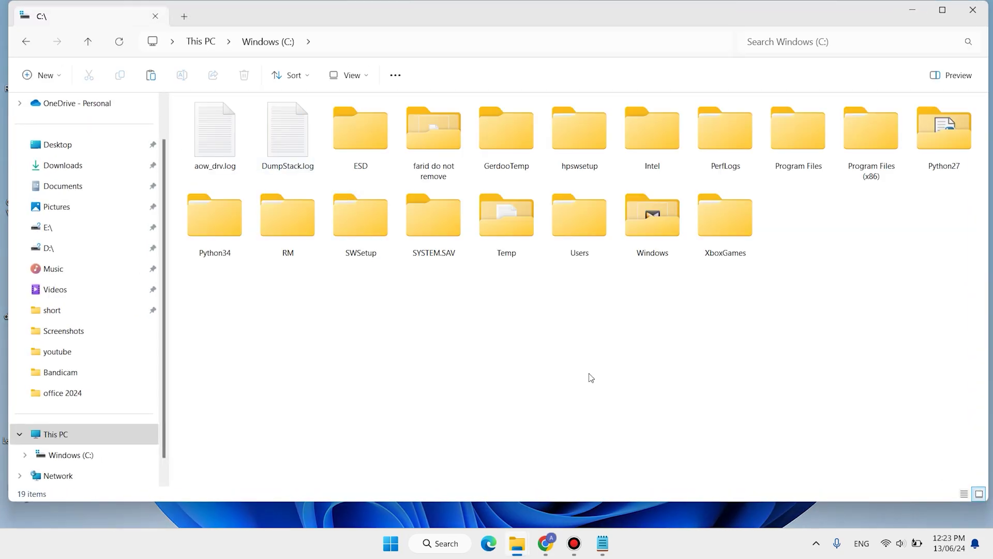
right_click(590, 377)
left_click(604, 388)
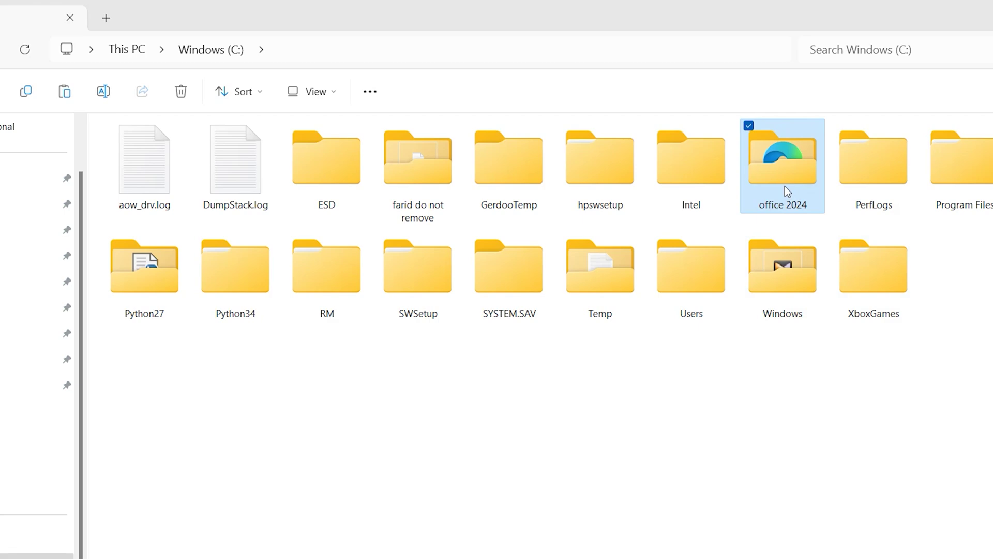
double_click(799, 225)
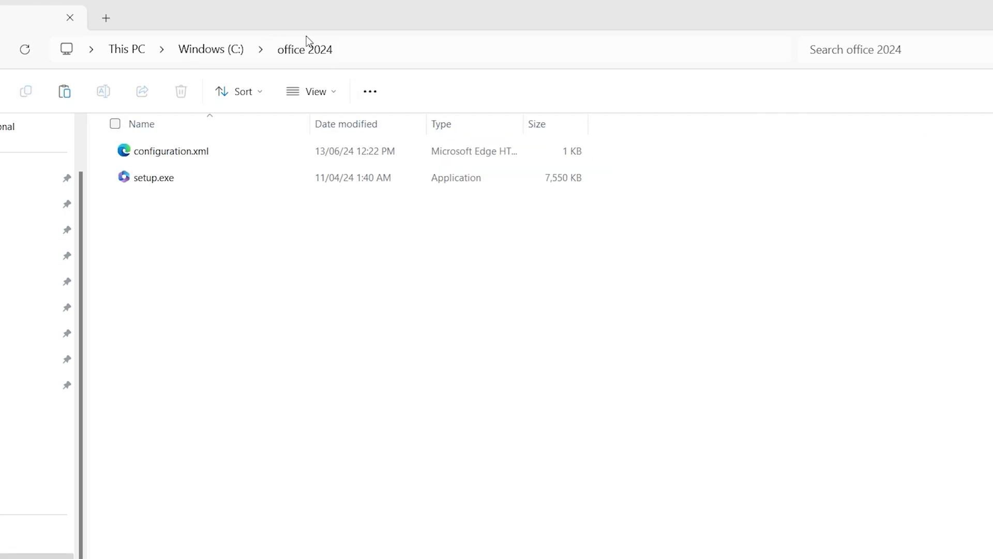
left_click(369, 49)
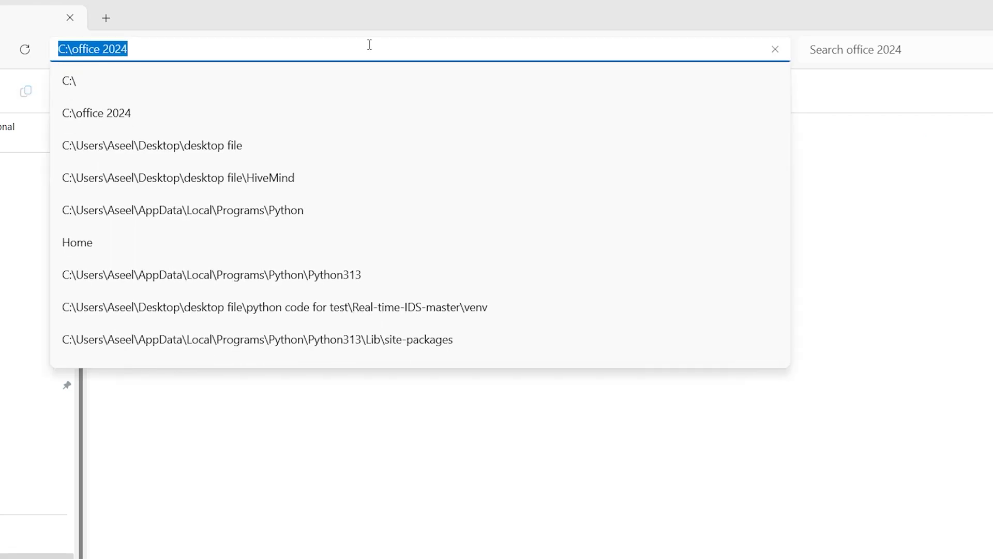
- Copy the C:\office 2024 path from the address bar and search for Command Prompt
right_click(97, 49)
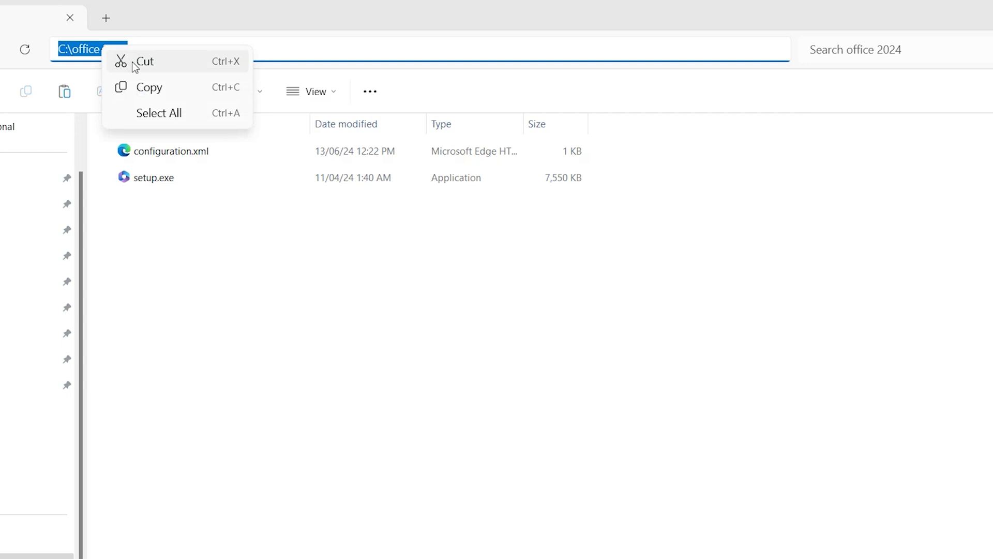
left_click(144, 85)
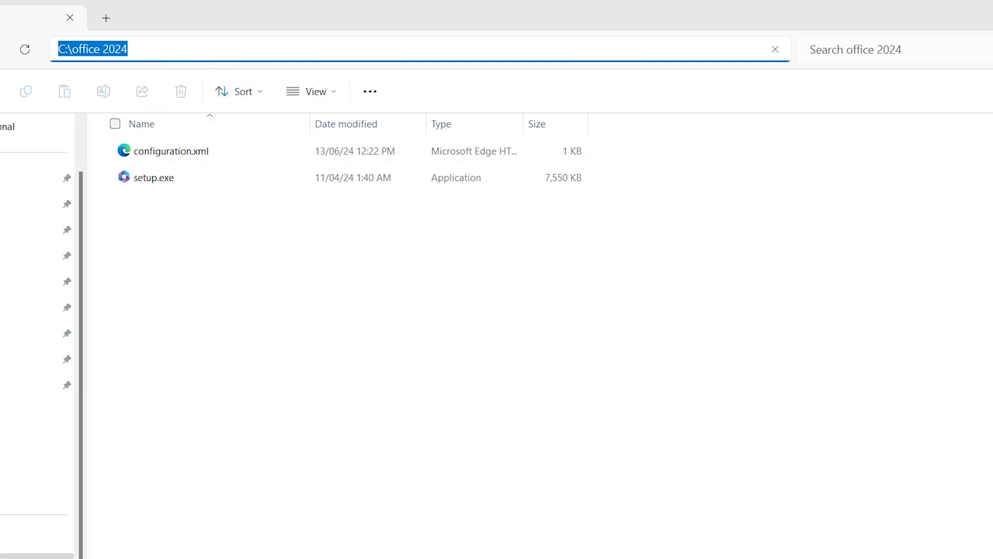
key("super")
left_click(369, 101)
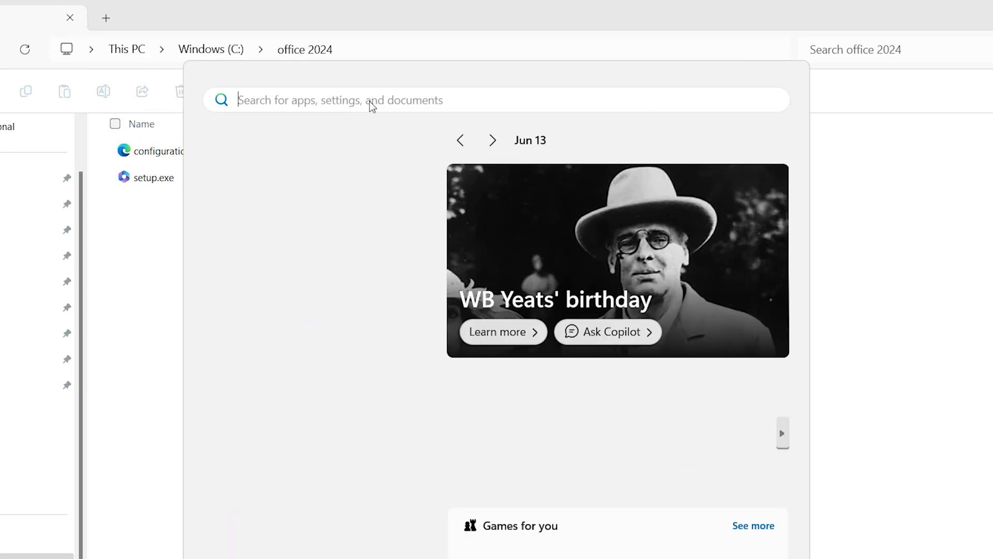
type("cmd")
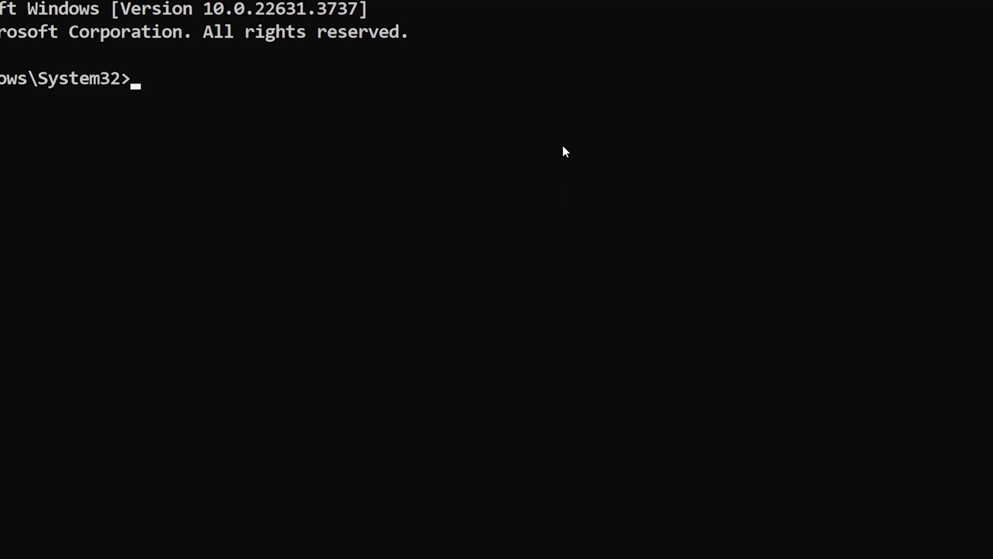
type("cd")
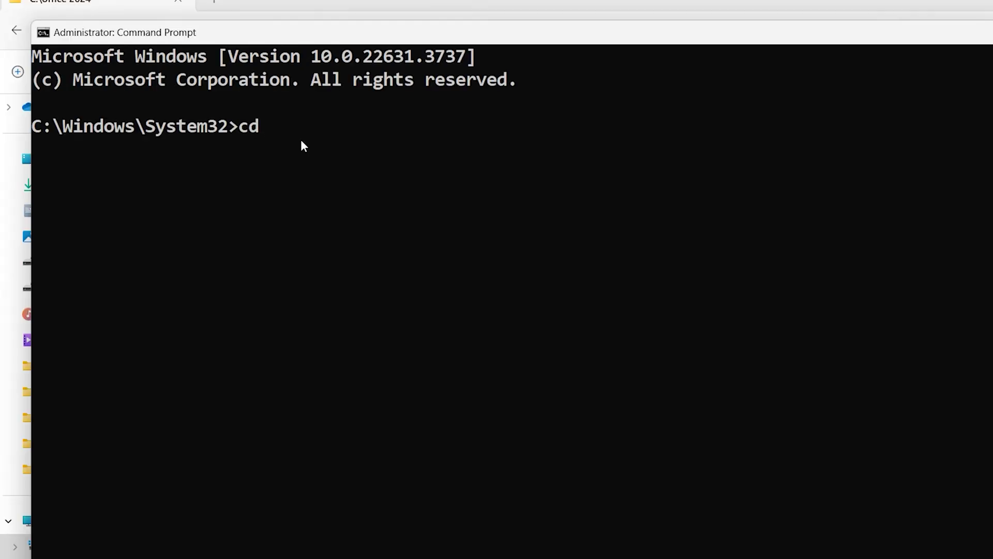
type(" C:\\office 2024")
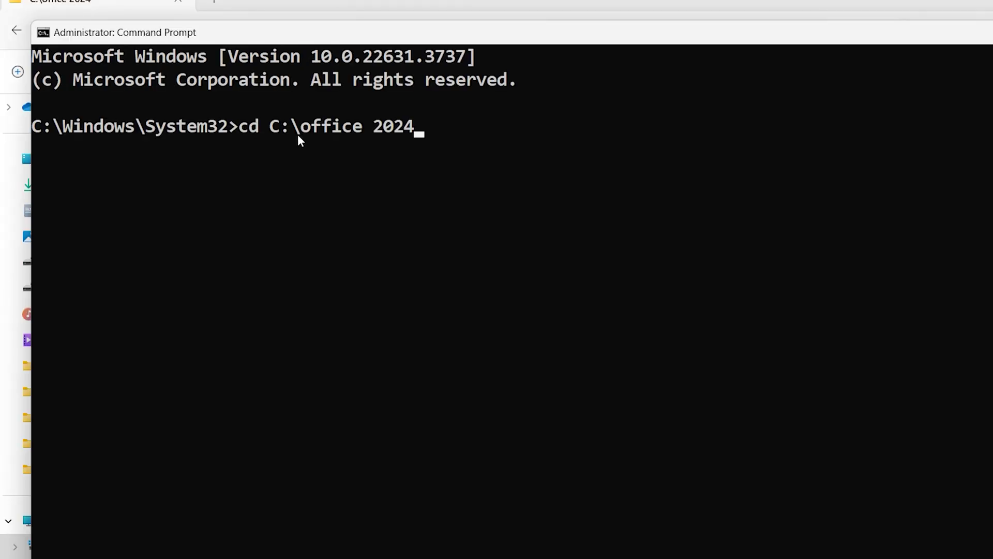
- Change the Command Prompt working directory to C:\office 2024 with cd
key("Return")
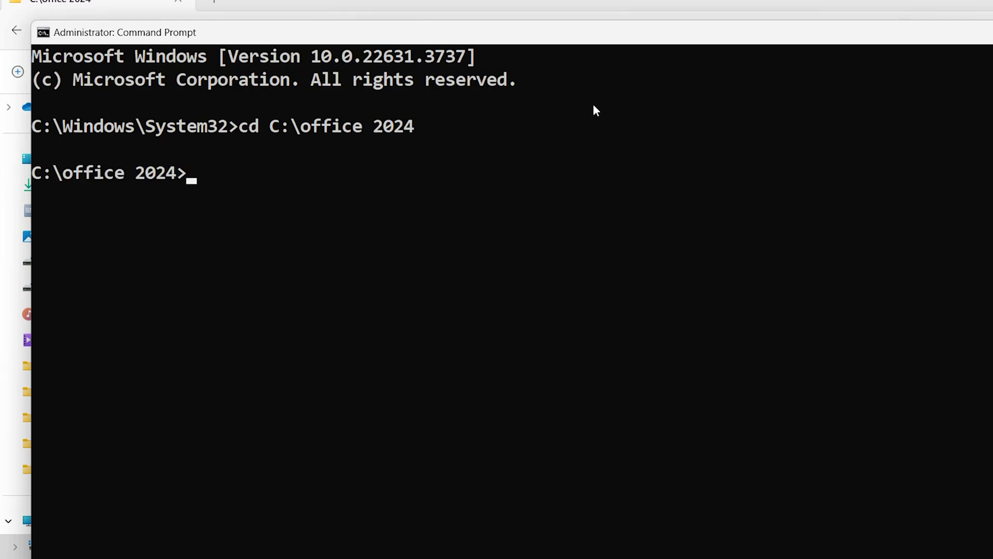
- Copy the 'setup.exe /configure configuration.xml' command from the Microsoft Learn Console block
left_click(564, 547)
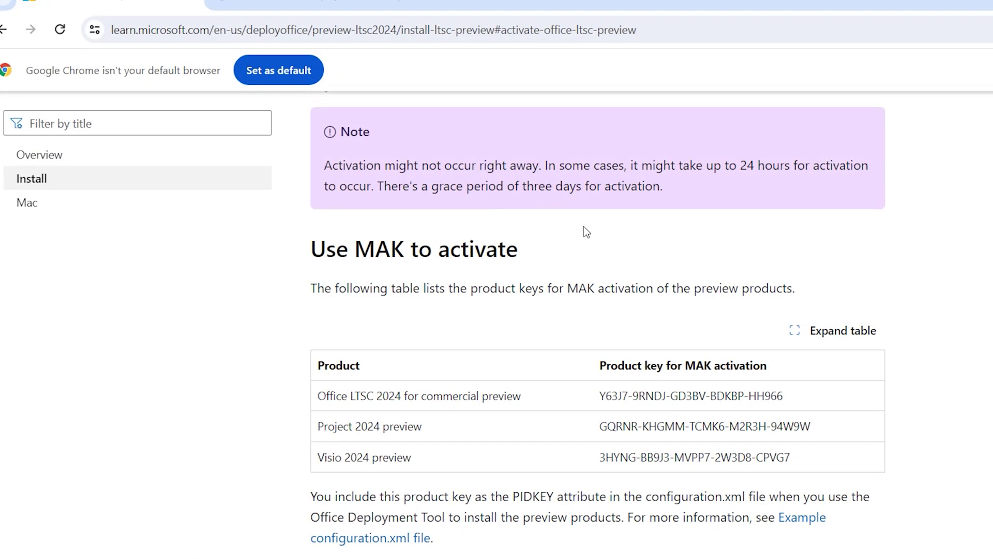
scroll(583, 225, "down", 5)
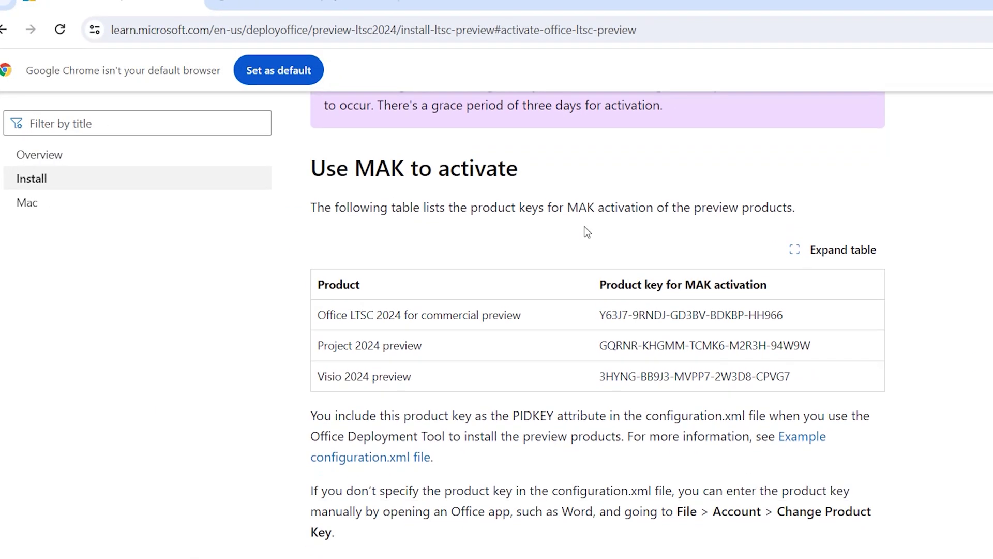
scroll(647, 227, "down", 3)
scroll(647, 228, "up", 8)
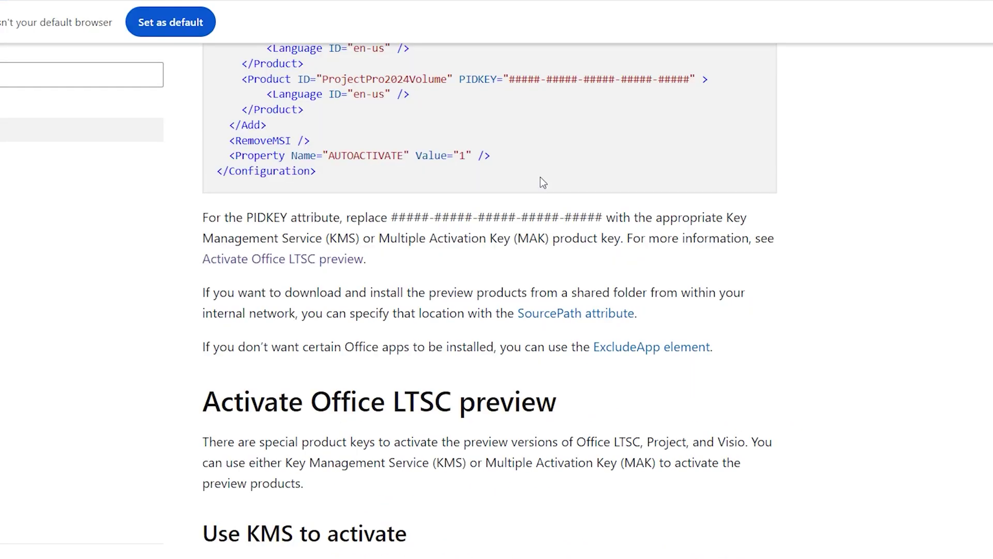
scroll(540, 177, "up", 3)
scroll(540, 178, "up", 3)
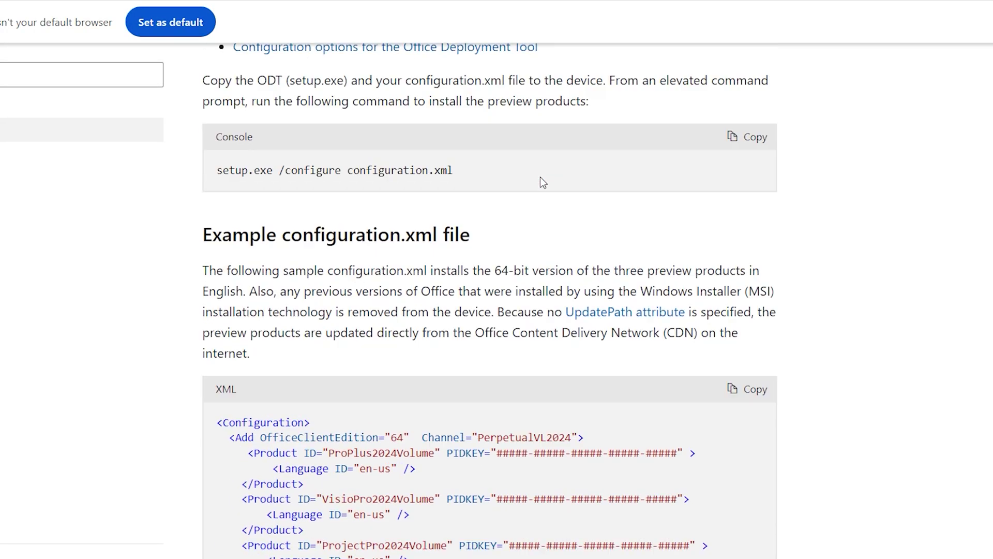
scroll(540, 177, "up", 3)
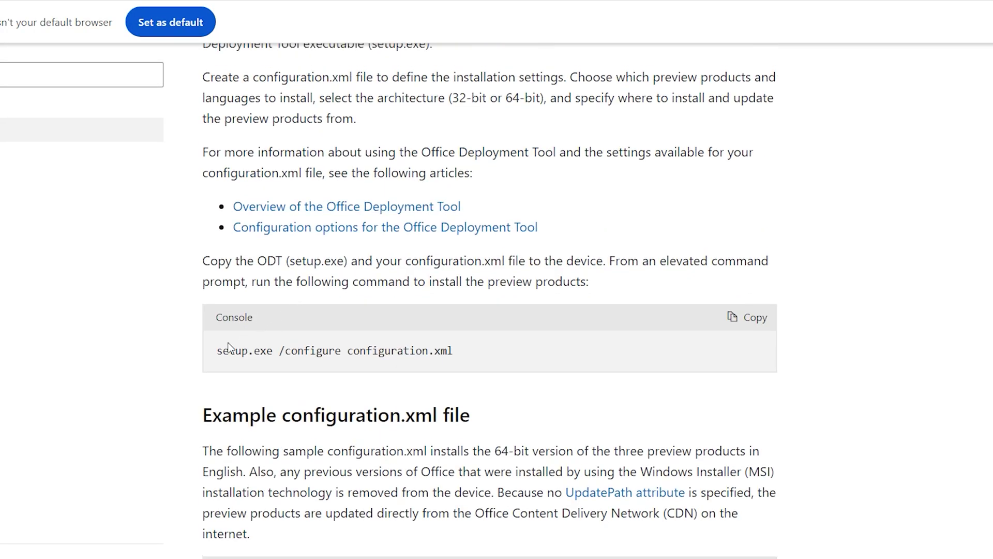
left_click_drag(216, 350, 446, 362)
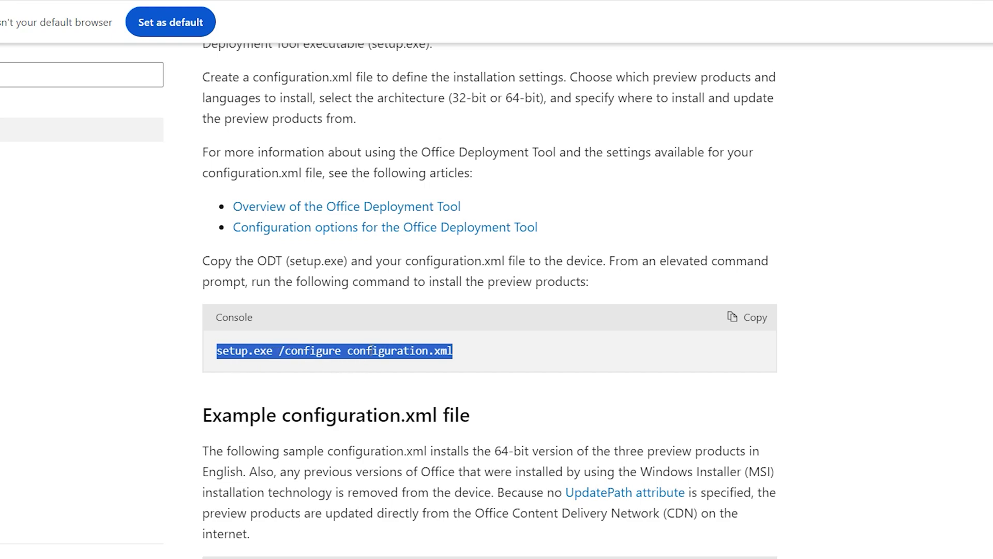
right_click(379, 350)
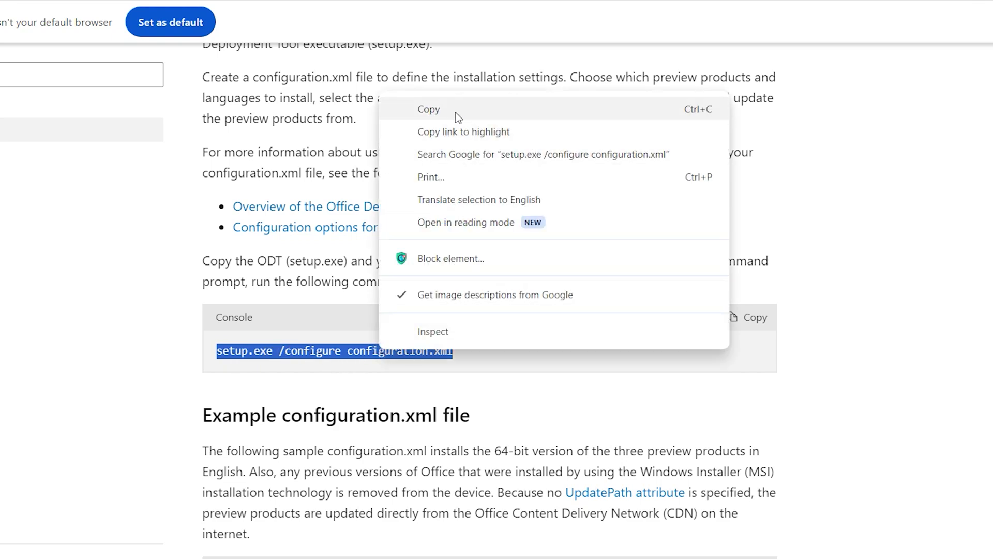
left_click(432, 107)
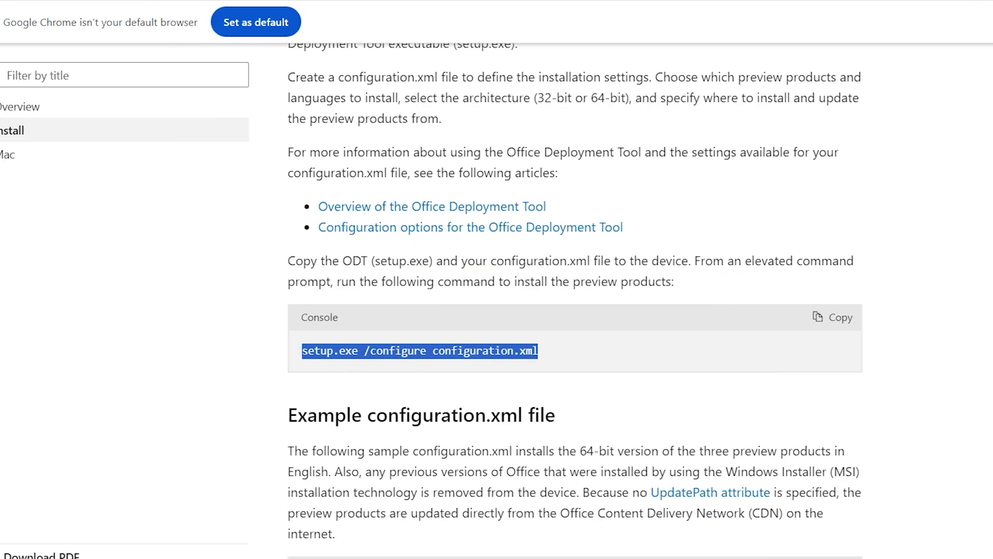
- Run 'setup.exe /configure configuration.xml' in Command Prompt until 'You're all set!' appears
key("alt+Tab")
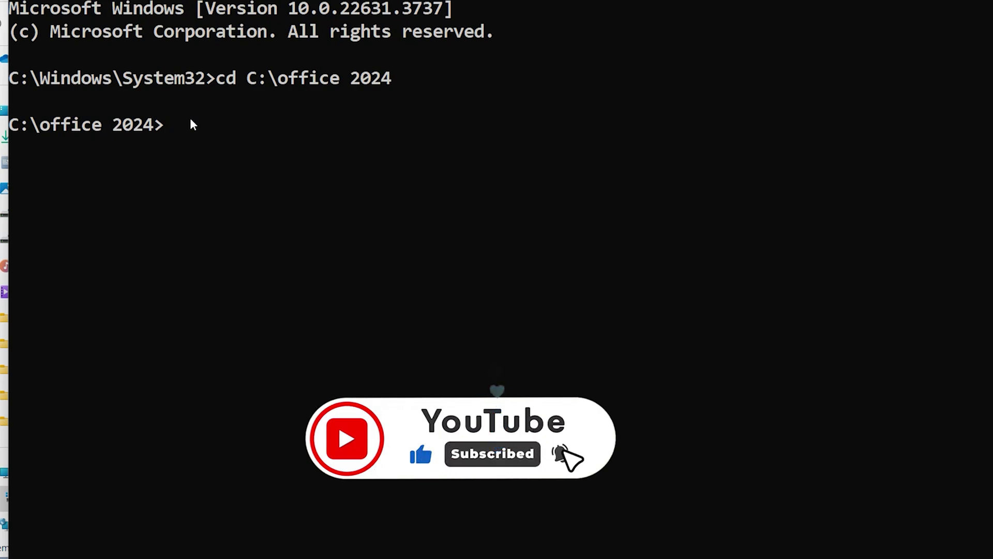
type("setup.exe /configure configuration.xml")
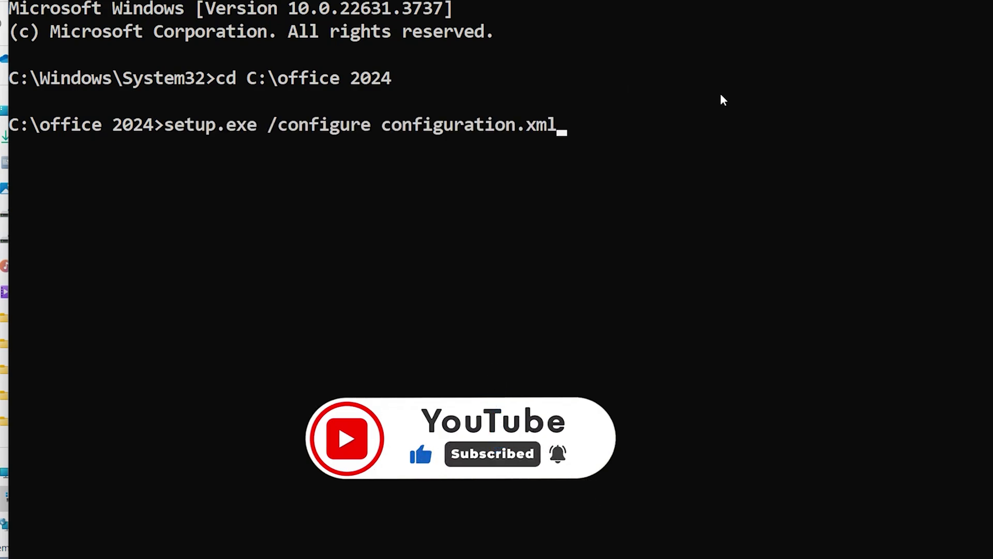
key("Return")
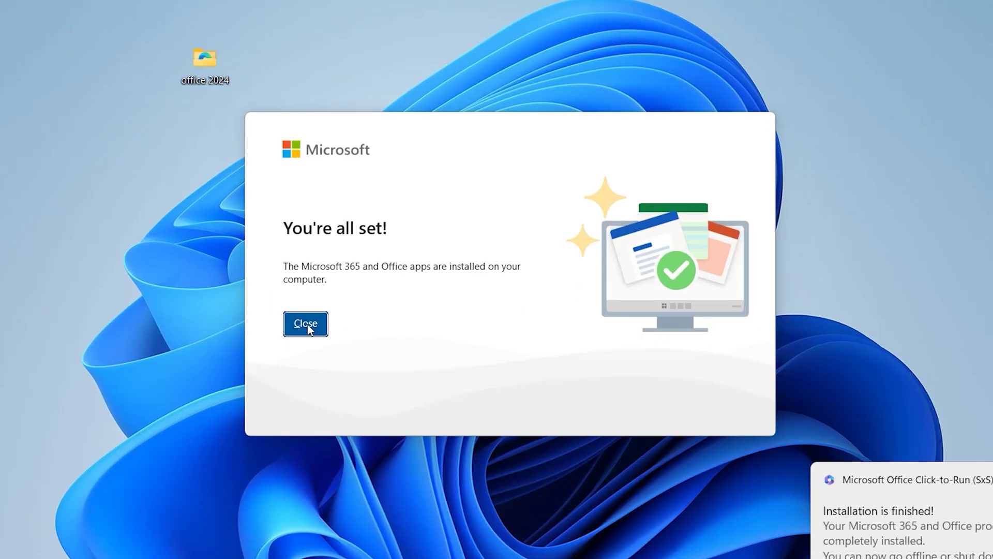
- Dismiss the installation complete message and launch Word from Windows search
left_click(344, 314)
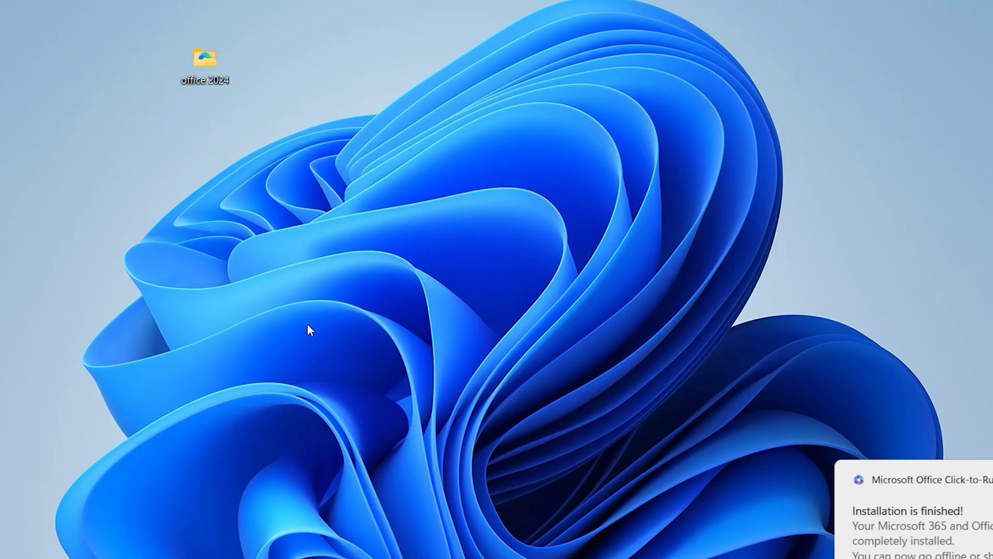
key("super+s")
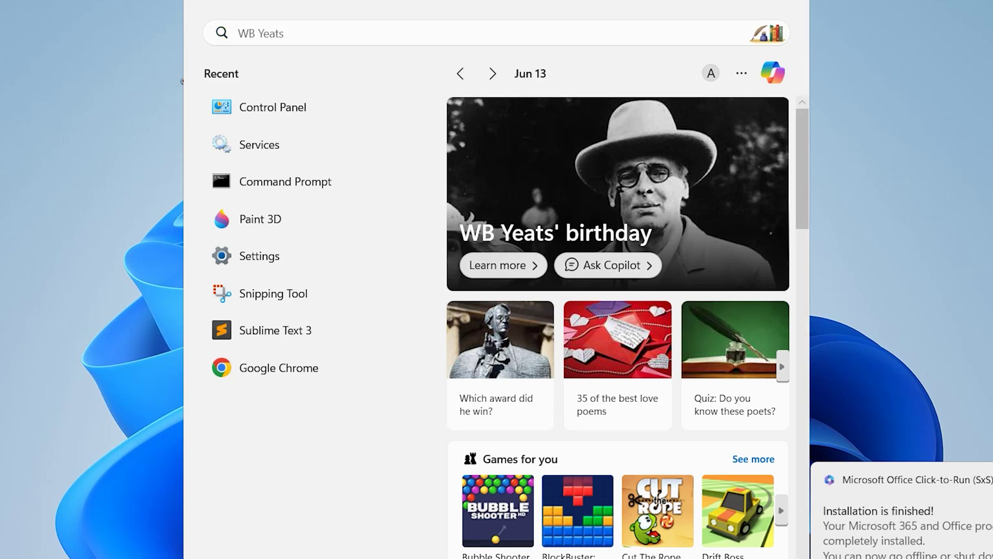
type("w")
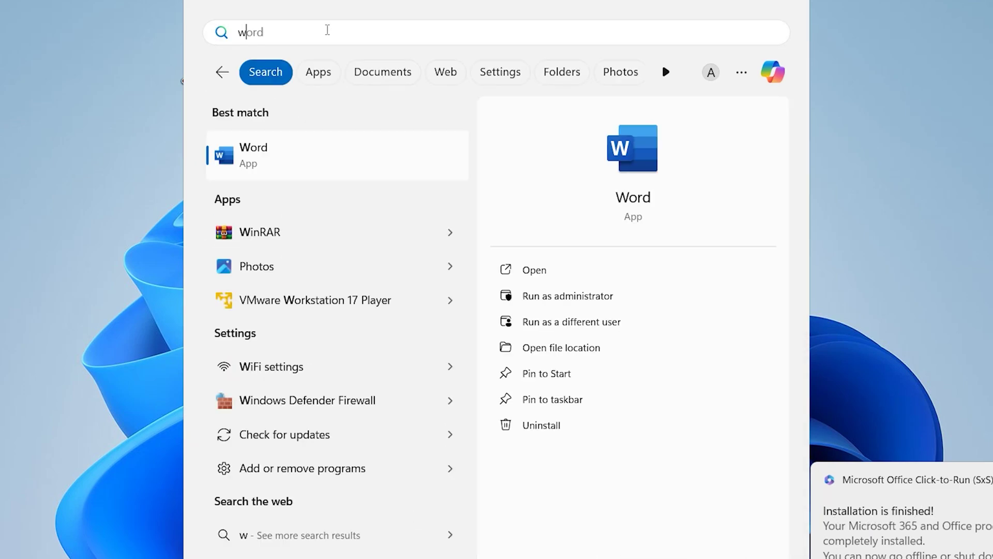
type("ord")
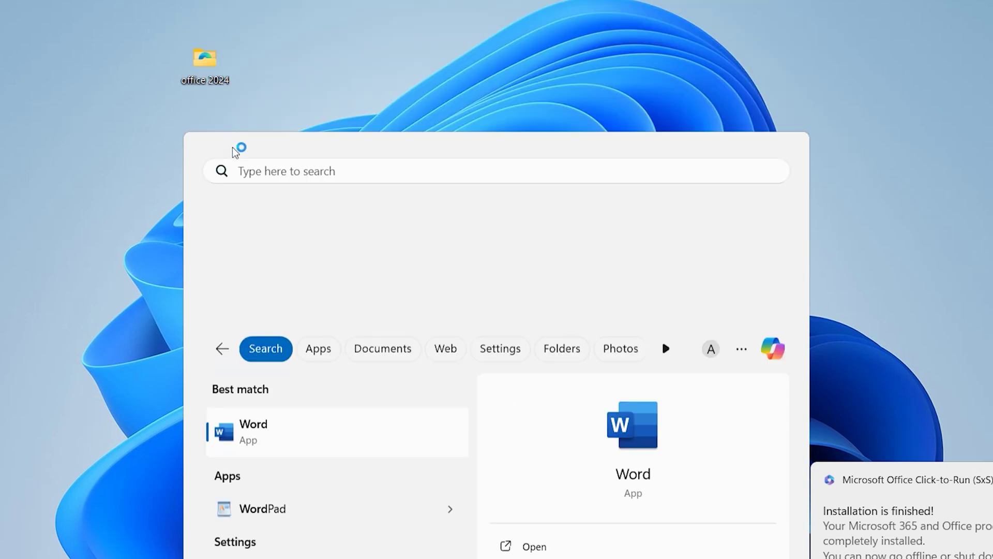
key("Return")
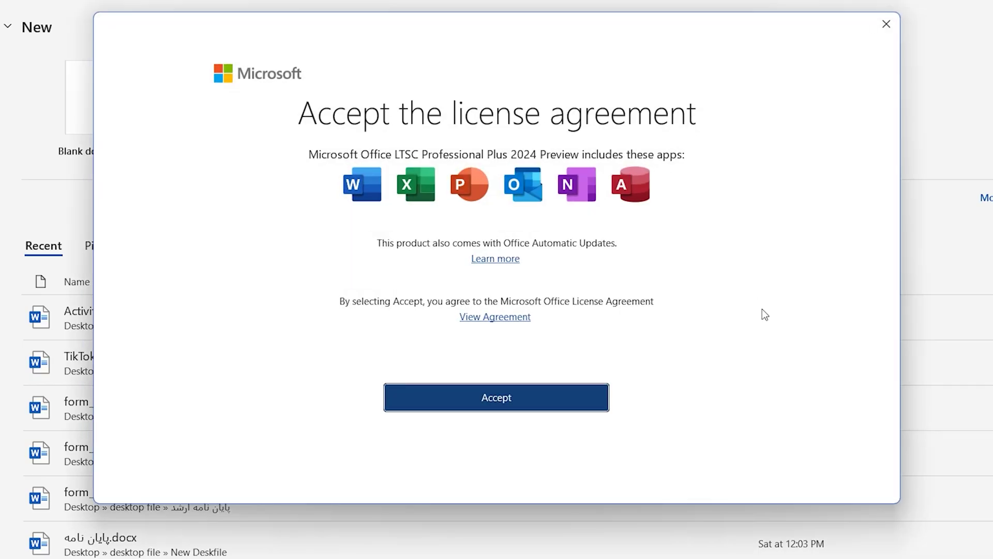
- Accept the Office license, decline optional diagnostic data, and finish Word's privacy setup
left_click(579, 404)
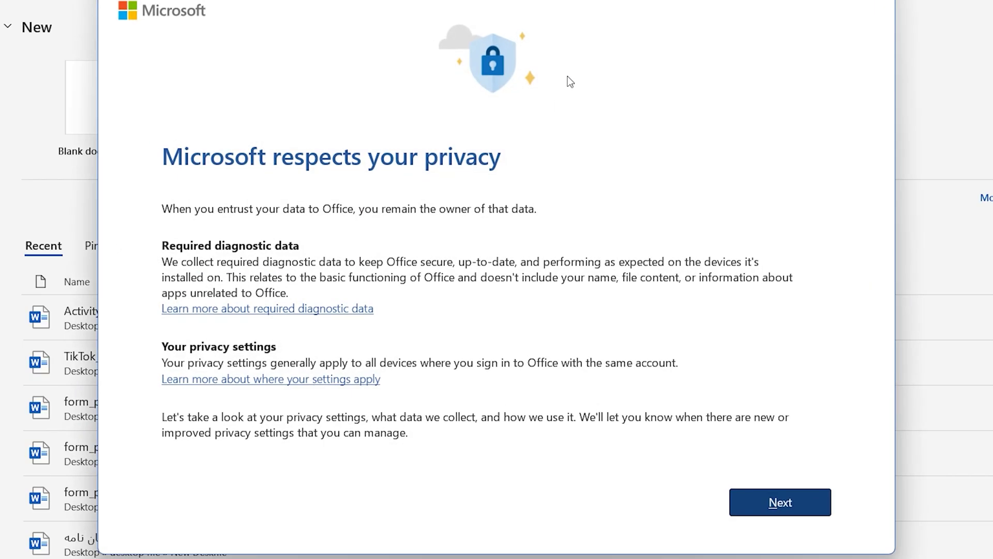
left_click(806, 512)
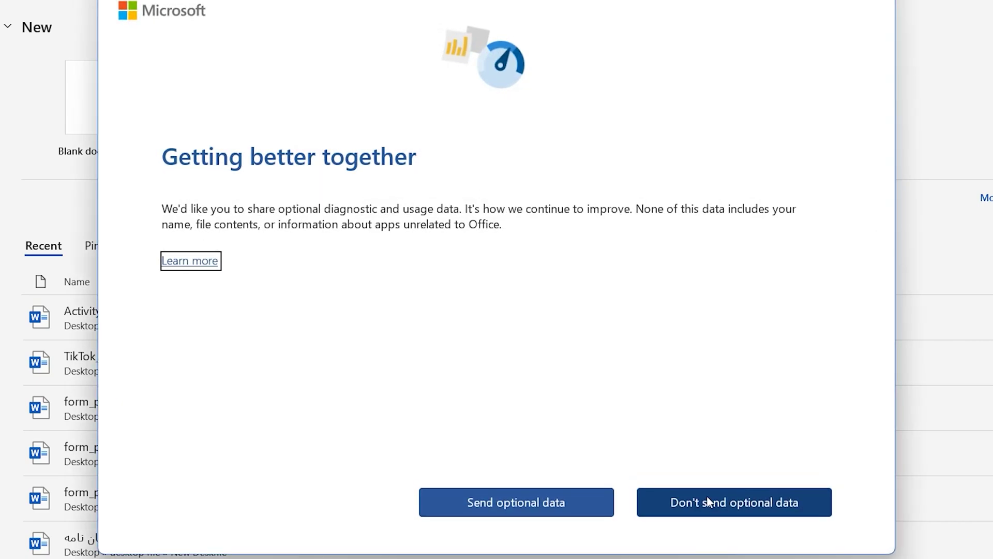
left_click(672, 507)
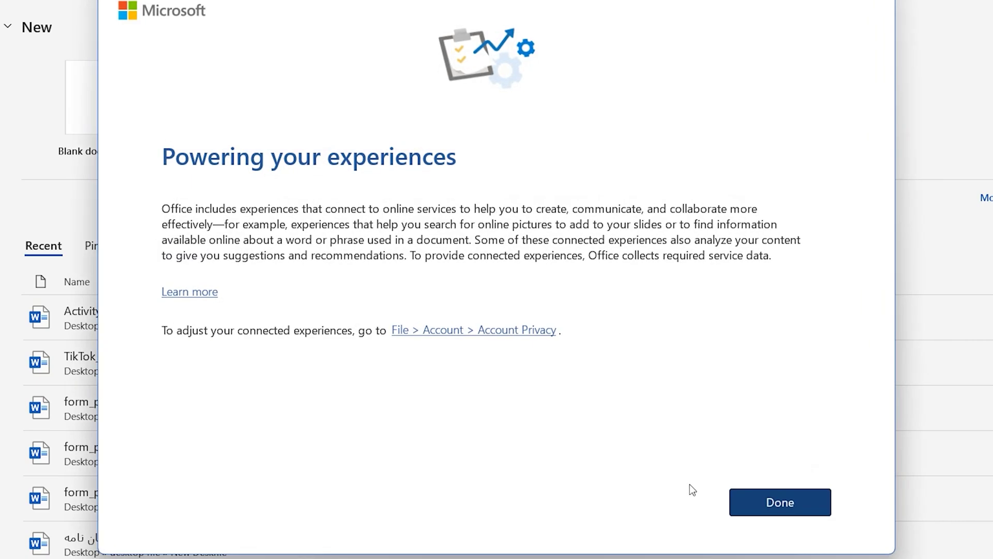
left_click(703, 456)
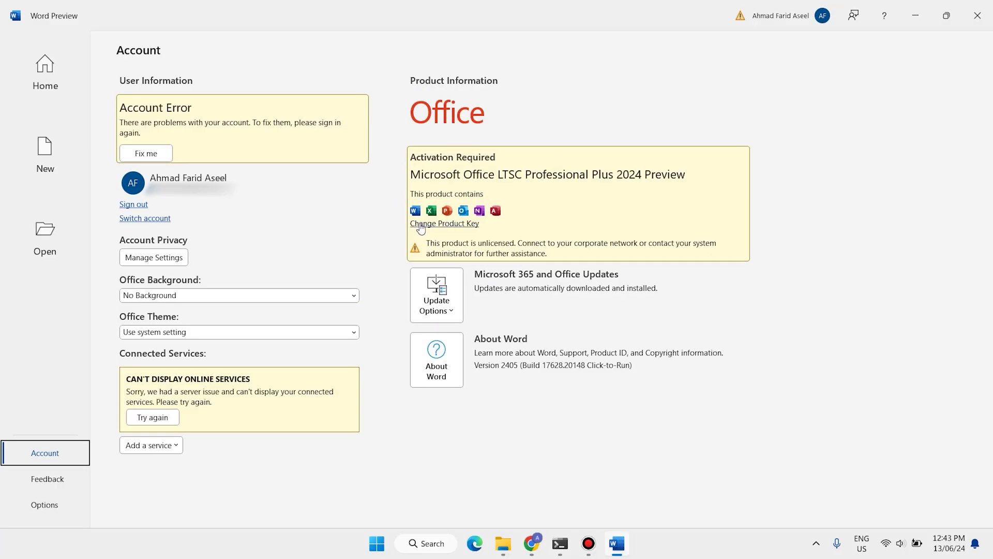
- Copy the Office LTSC 2024 MAK key under 'Use MAK to activate', then return to Word
left_click(533, 543)
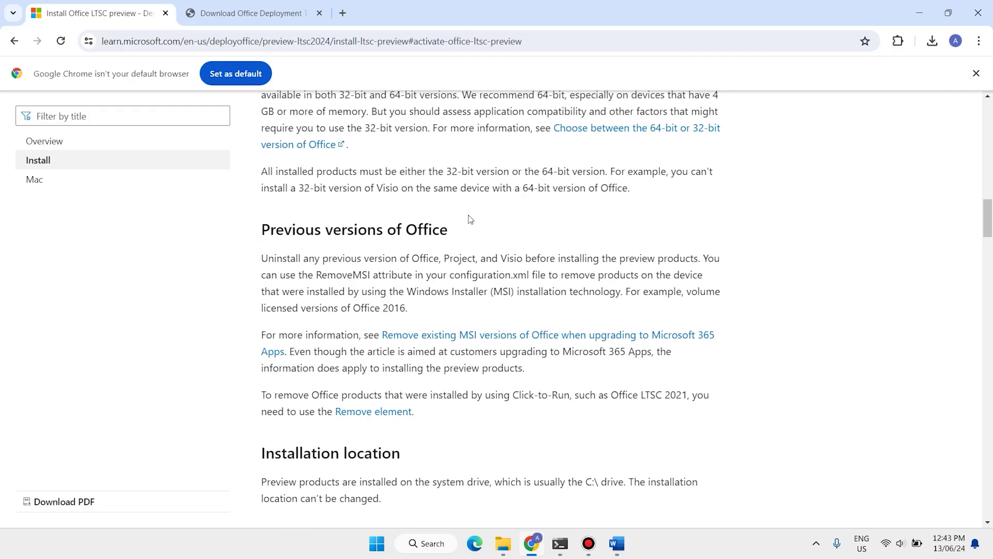
scroll(468, 220, "down", 5)
scroll(468, 220, "down", 5)
scroll(468, 220, "down", 5)
scroll(468, 220, "down", 5)
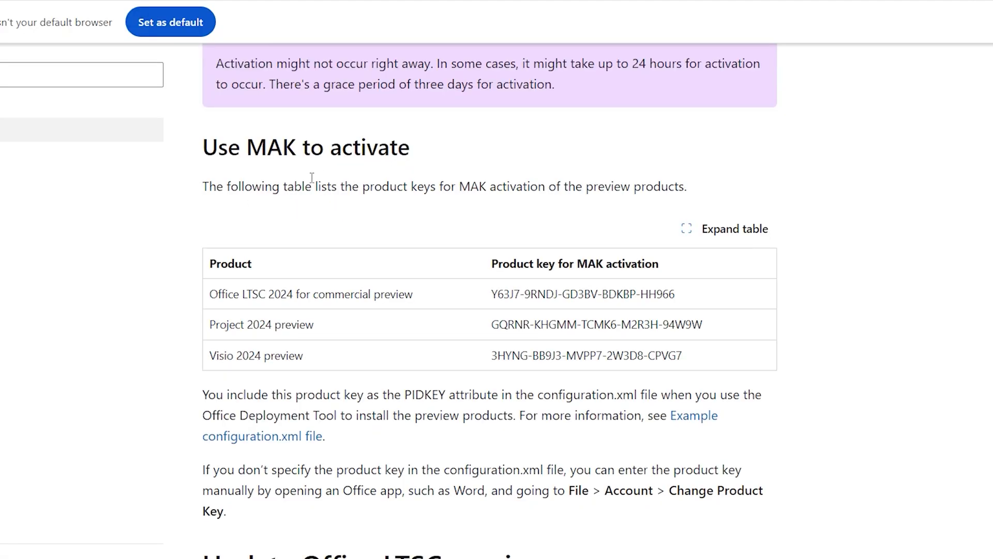
left_click_drag(206, 153, 287, 153)
left_click(288, 152)
double_click(280, 153)
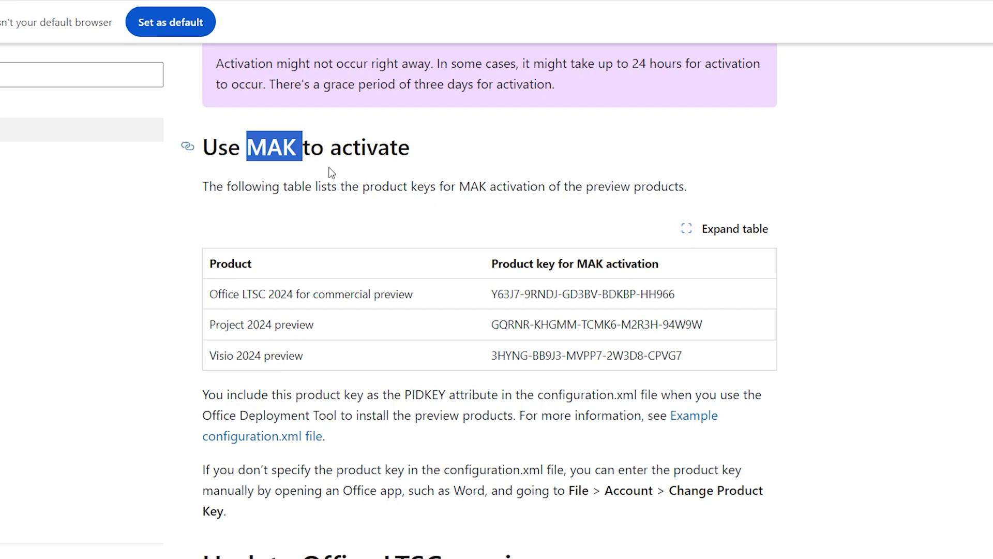
left_click_drag(492, 294, 659, 307)
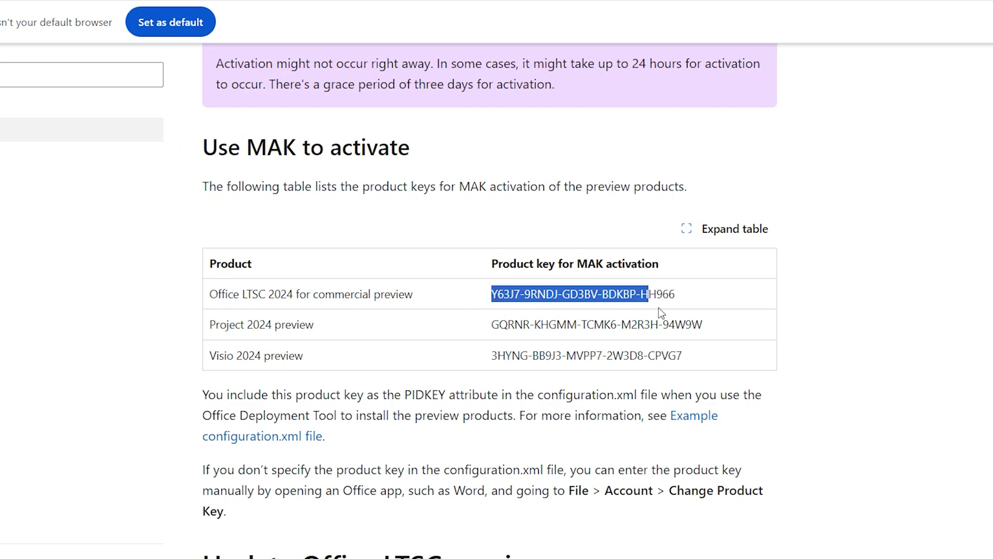
right_click(669, 304)
left_click(695, 315)
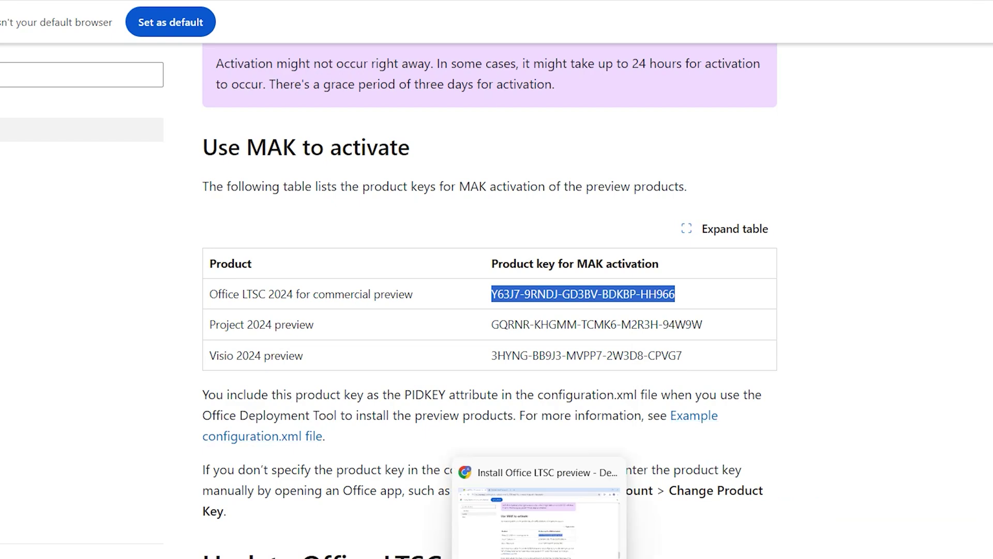
left_click(537, 512)
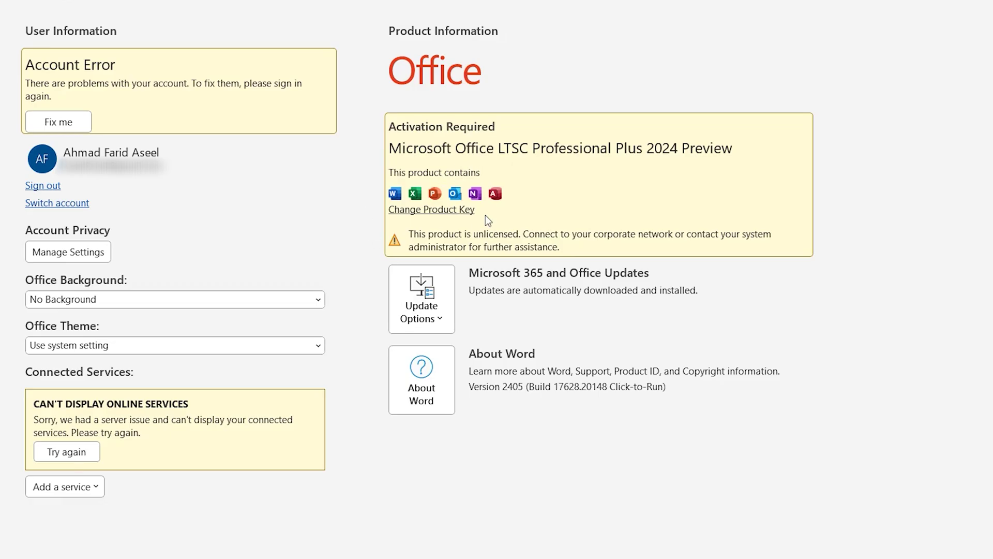
- Paste the copied MAK key into Change Product Key and activate Office
left_click(434, 210)
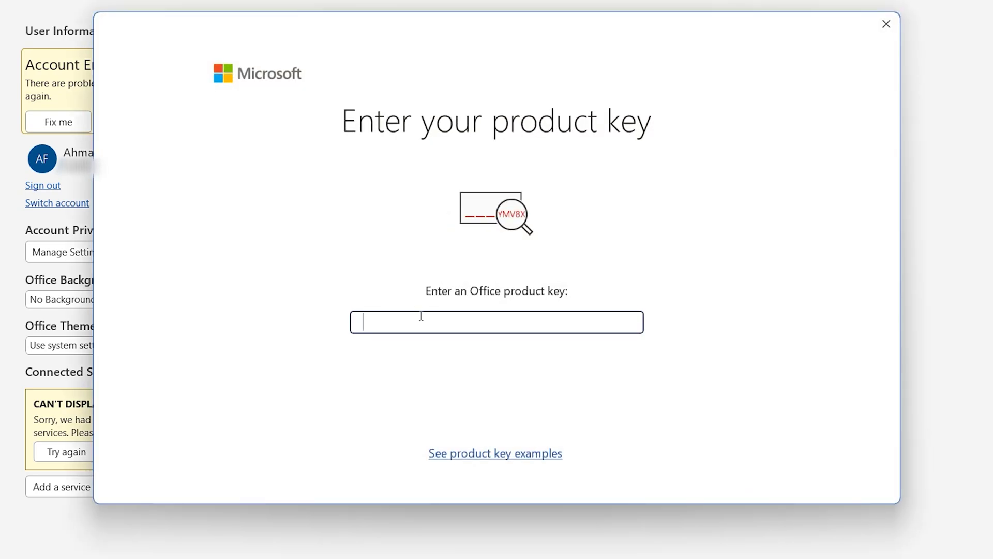
right_click(421, 317)
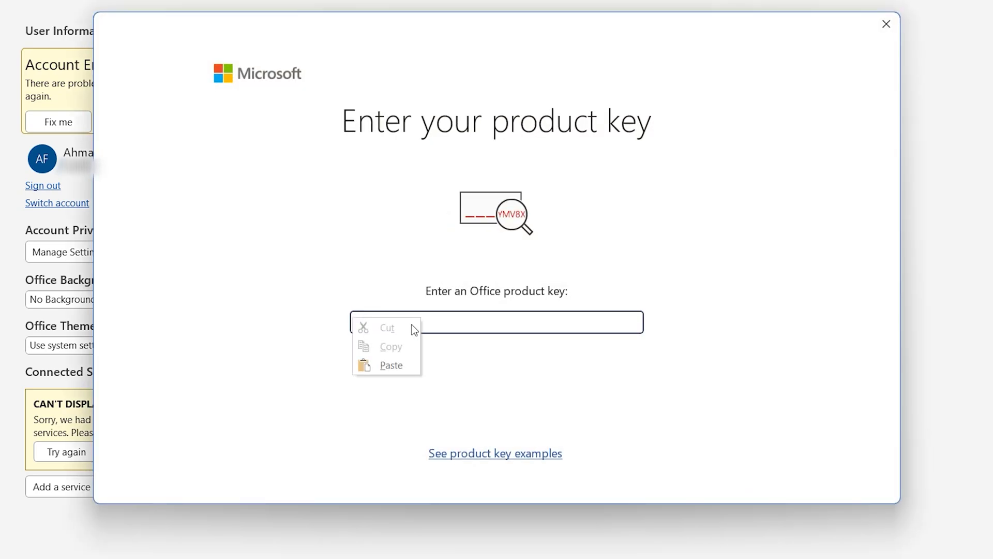
left_click(392, 362)
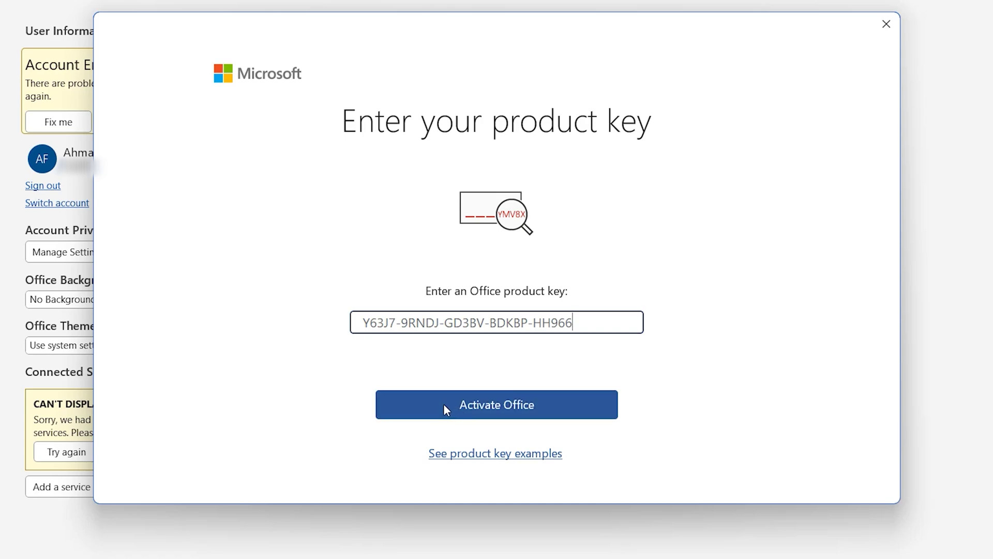
left_click(461, 405)
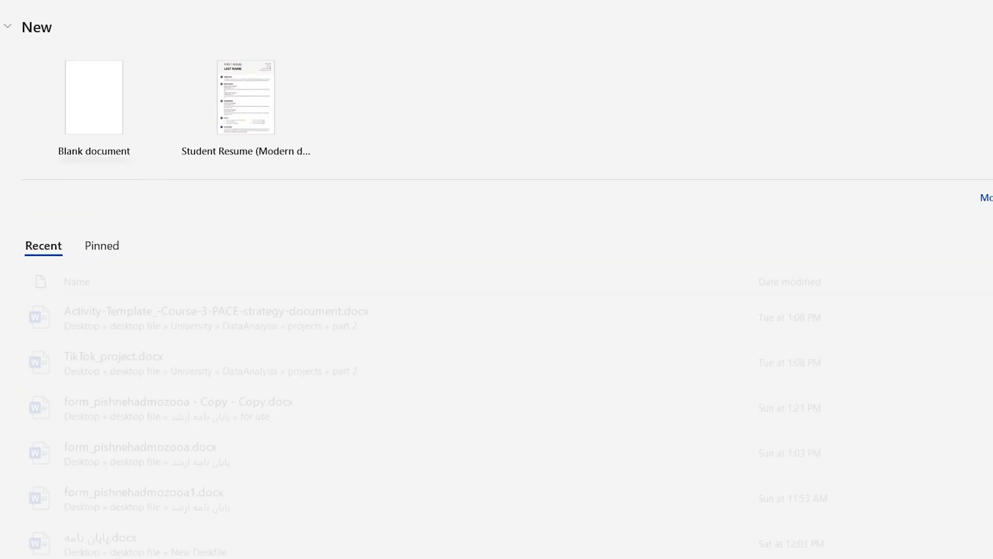
- Create Document1 from the Blank document tile on Word's start screen
left_click(170, 135)
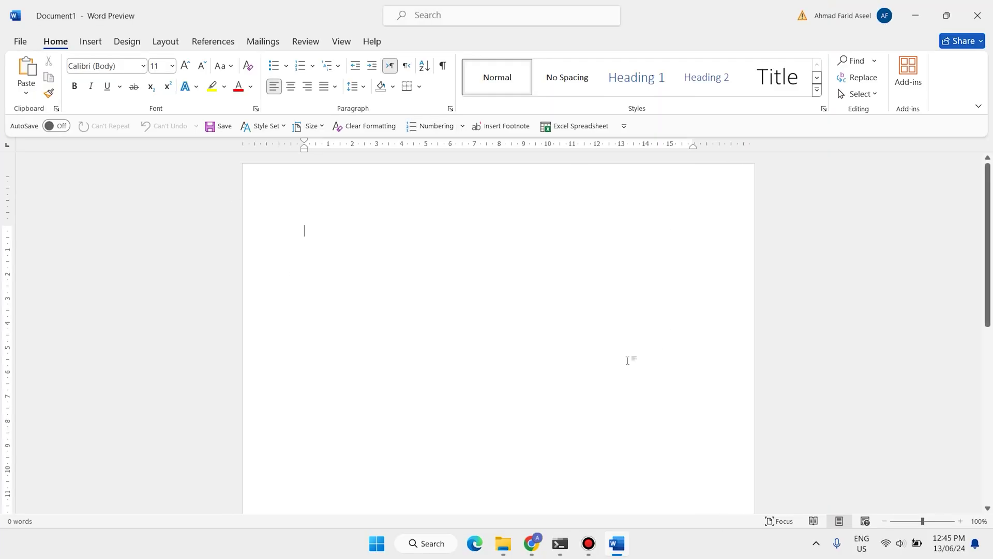